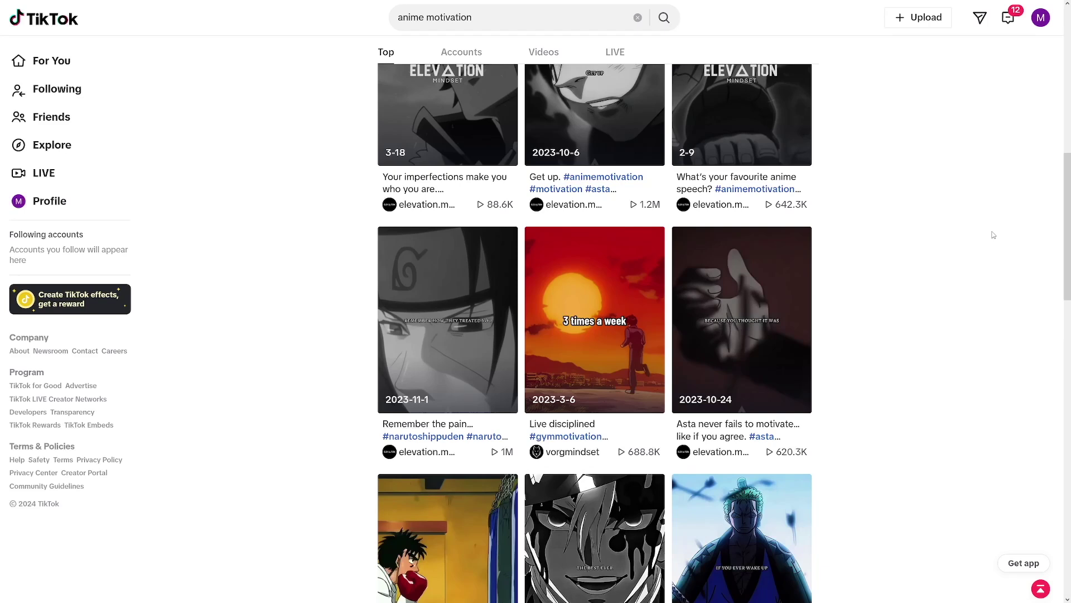
# Step: Scroll the 'anime motivation' results and open the Ippo Makunouchi video
pyautogui.scroll(-1, 990, 229)
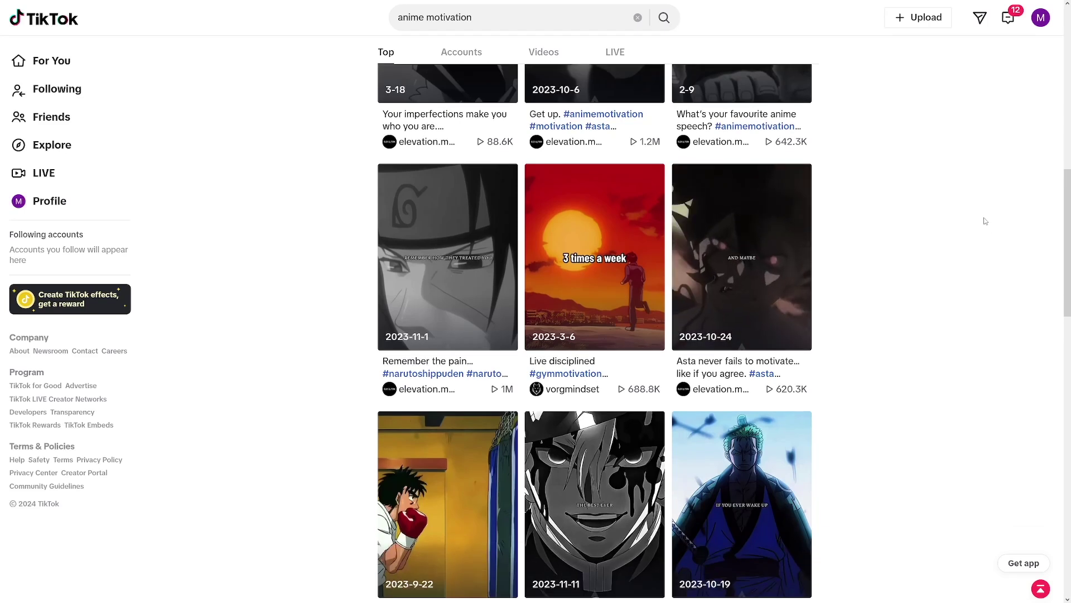
pyautogui.scroll(-3, 976, 221)
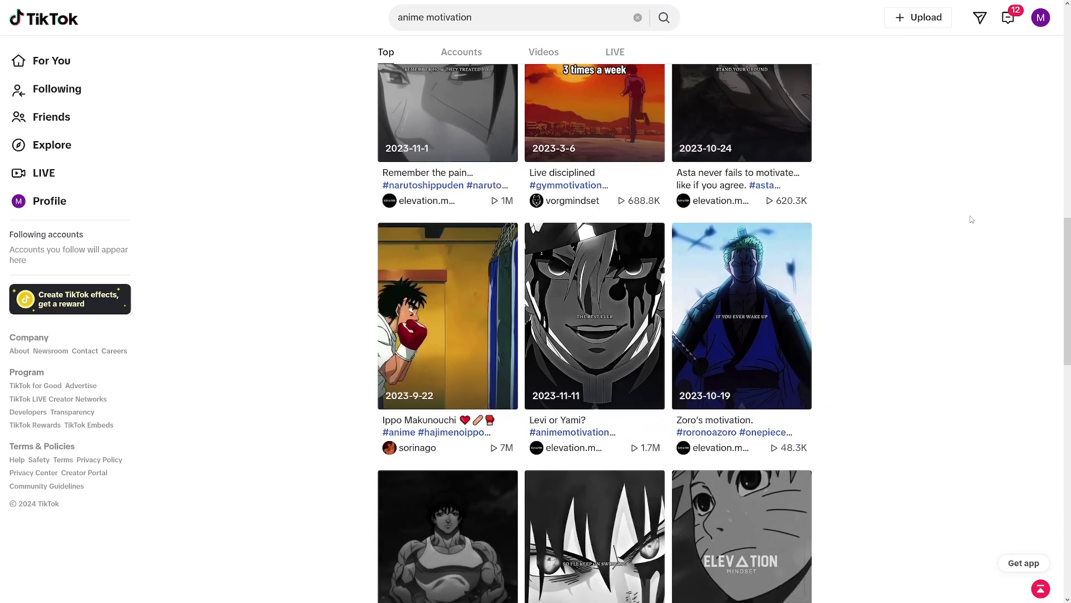
pyautogui.scroll(-3, 972, 220)
pyautogui.click(447, 161)
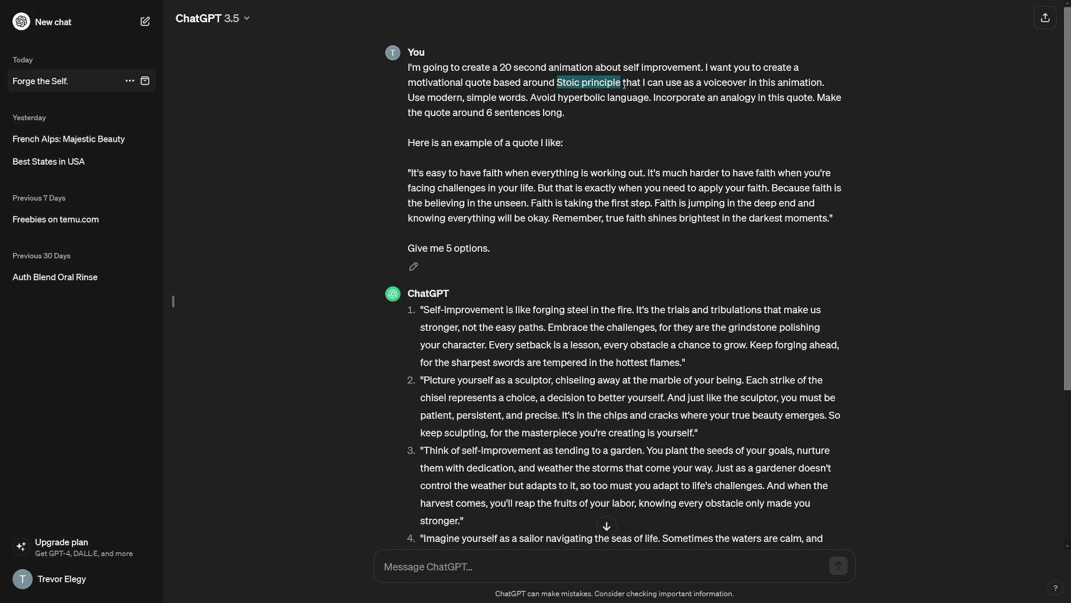
pyautogui.moveTo(408, 64); pyautogui.dragTo(490, 248)
pyautogui.click(692, 193)
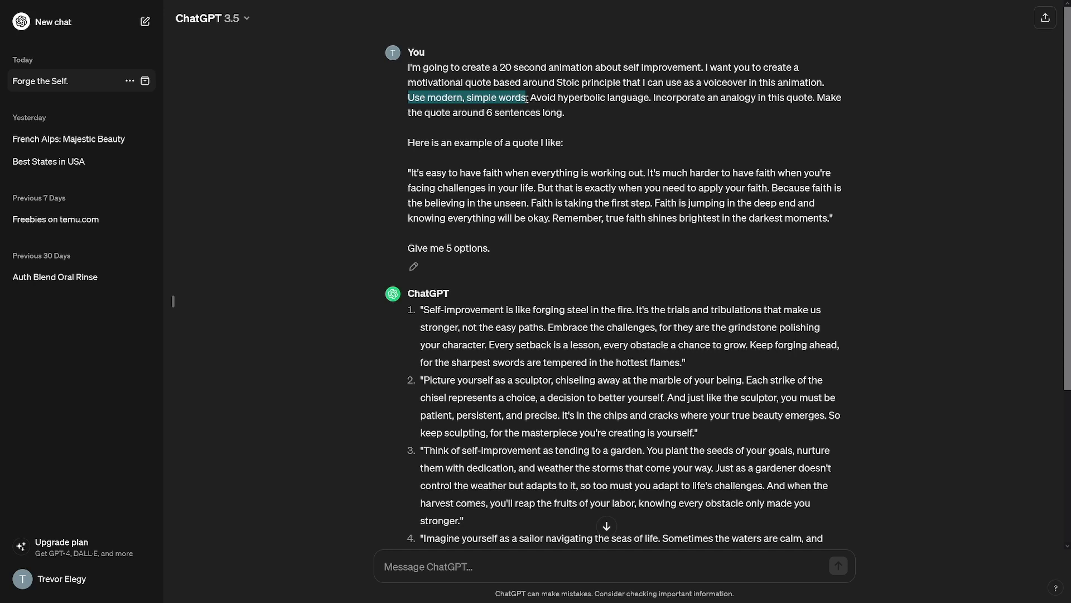
pyautogui.moveTo(557, 97); pyautogui.dragTo(641, 97)
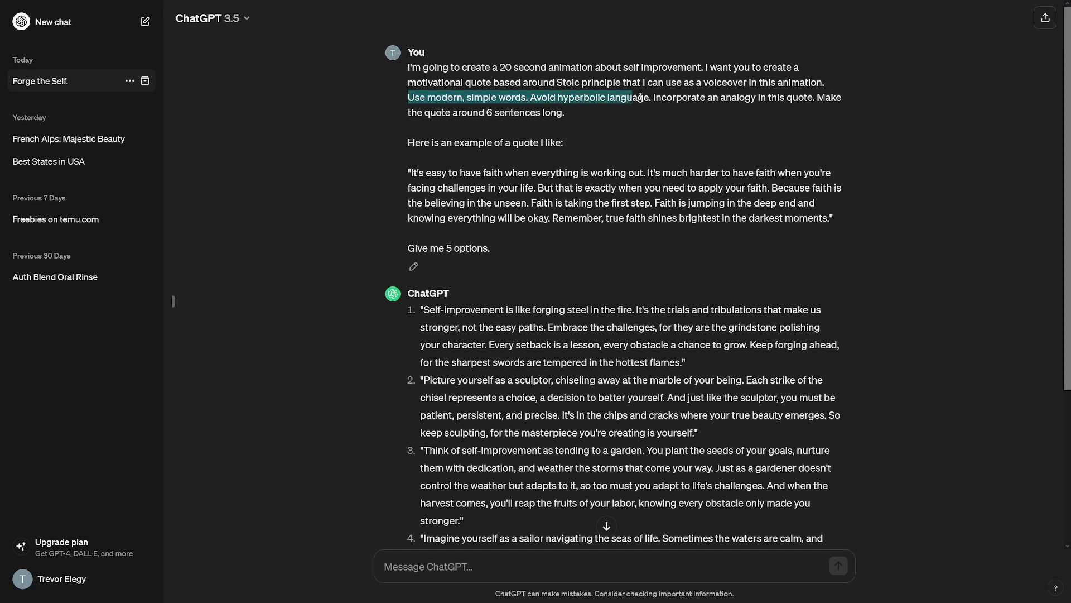
pyautogui.moveTo(412, 173); pyautogui.dragTo(765, 204)
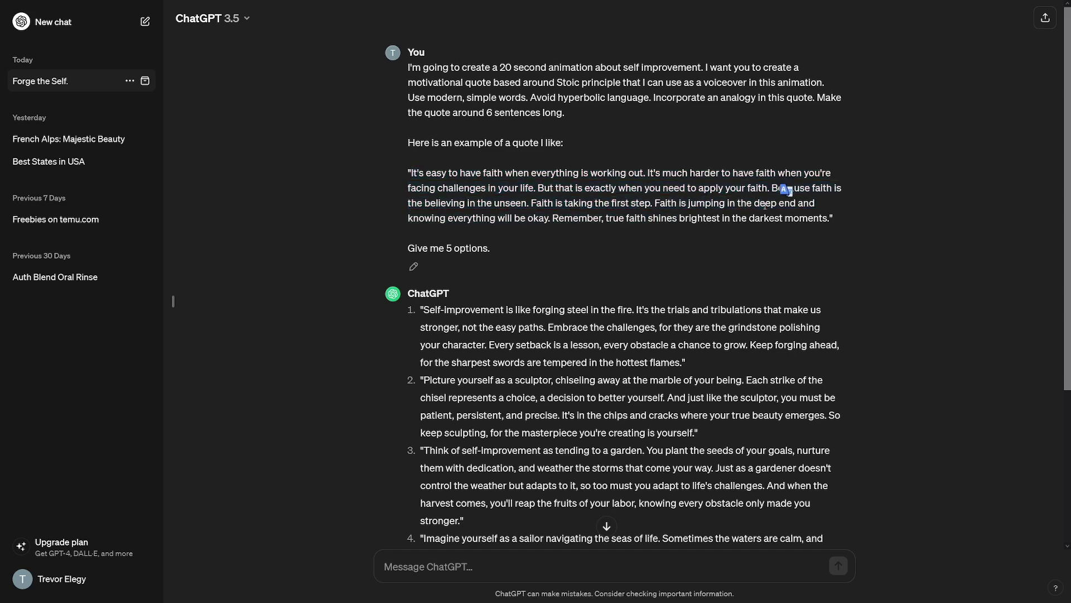
pyautogui.scroll(-4, 566, 281)
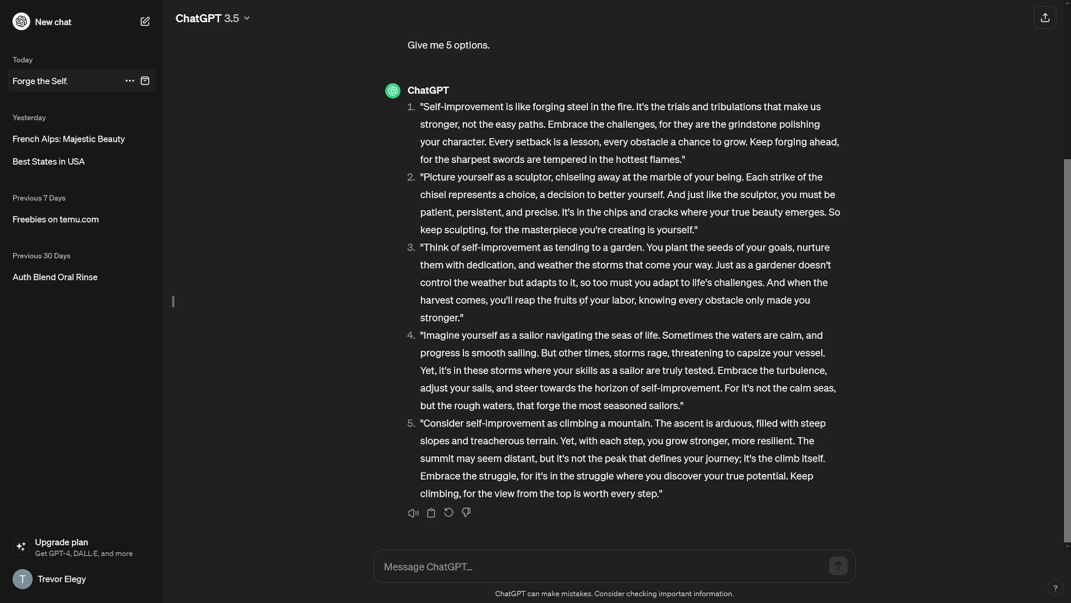
pyautogui.moveTo(541, 337); pyautogui.dragTo(652, 368)
pyautogui.click(651, 367)
pyautogui.moveTo(614, 354); pyautogui.dragTo(667, 359)
pyautogui.moveTo(465, 371); pyautogui.dragTo(600, 371)
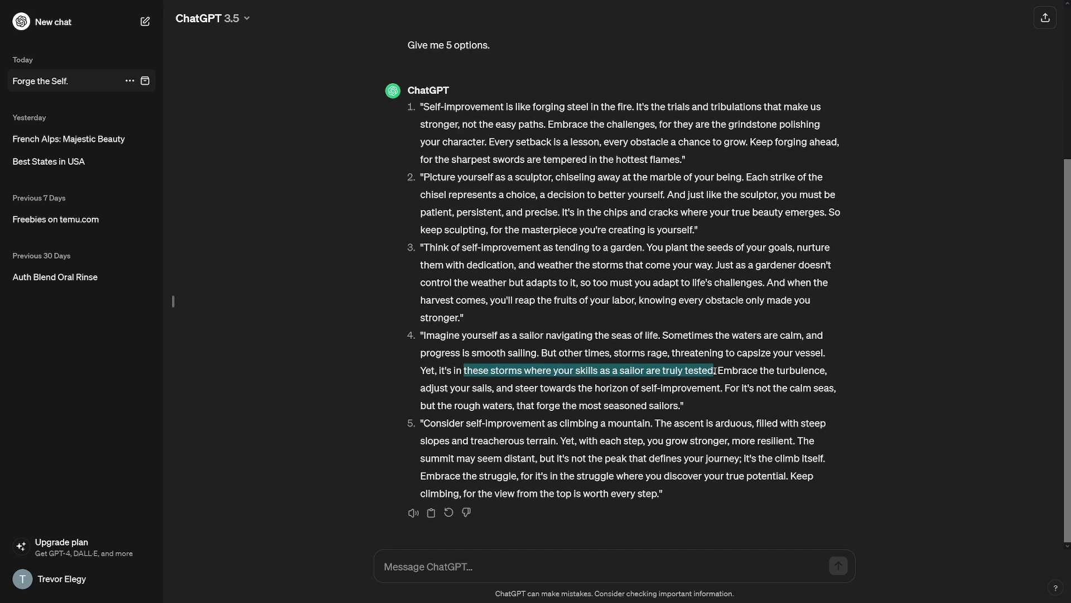
pyautogui.moveTo(716, 371); pyautogui.dragTo(716, 371)
pyautogui.click(603, 353)
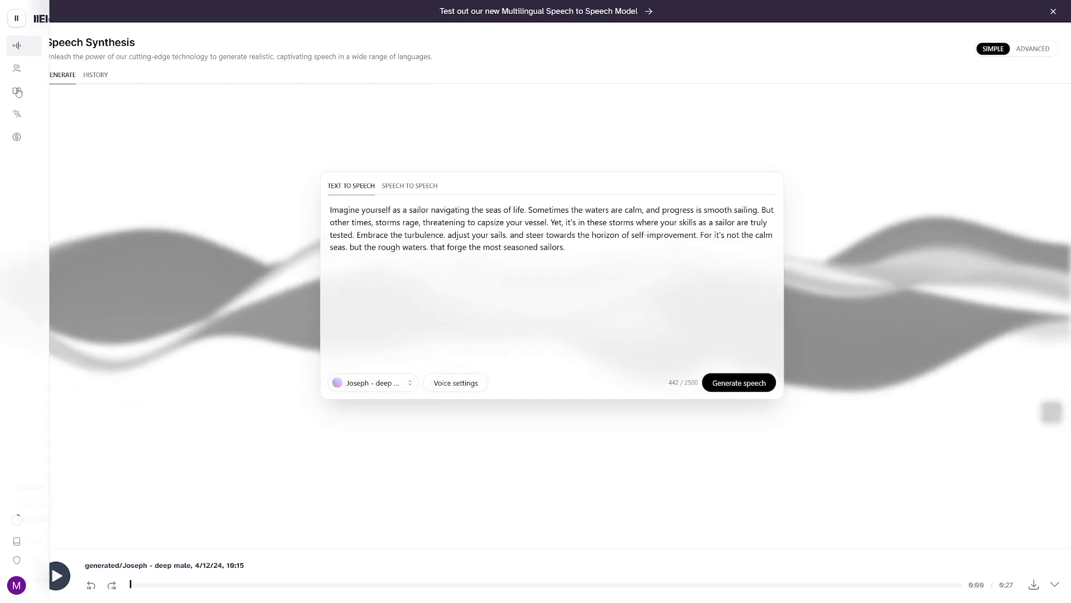
# Step: Select the entire sailor-in-the-storm quote in the Text to Speech box
pyautogui.moveTo(47, 71)
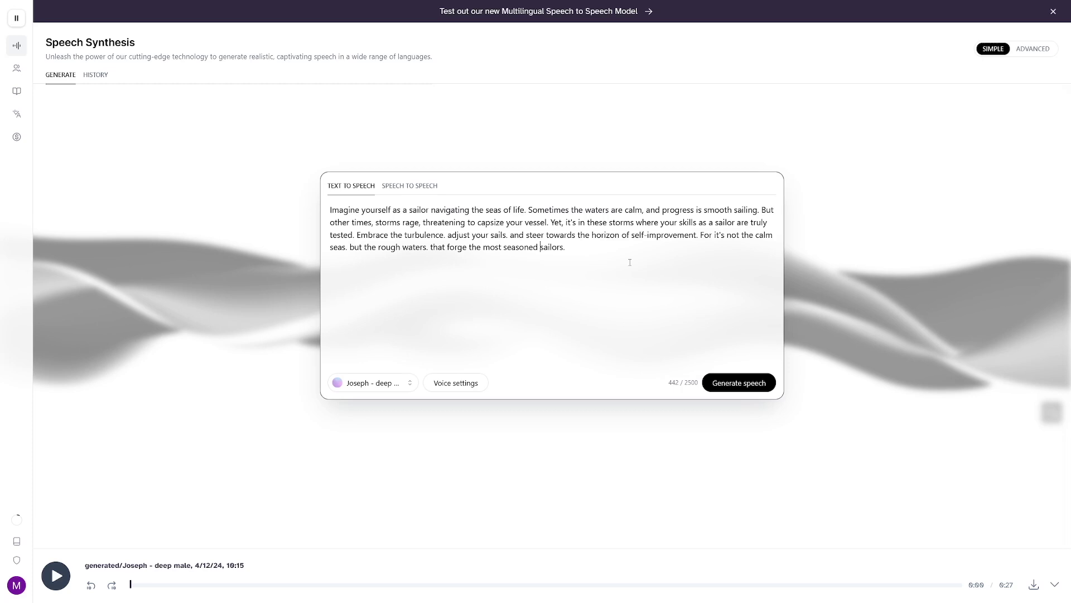
pyautogui.moveTo(629, 263); pyautogui.dragTo(595, 270)
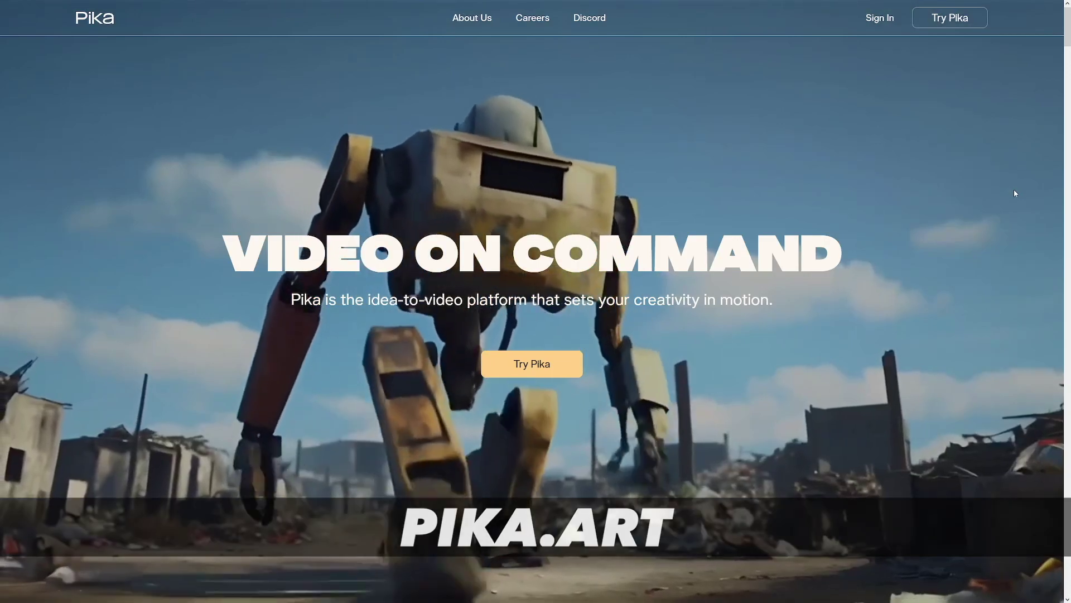
# Step: Scroll down to Pika's Subscription Pricing and highlight the Standard plan's features
pyautogui.scroll(-2, 1008, 200)
pyautogui.scroll(-4, 1008, 200)
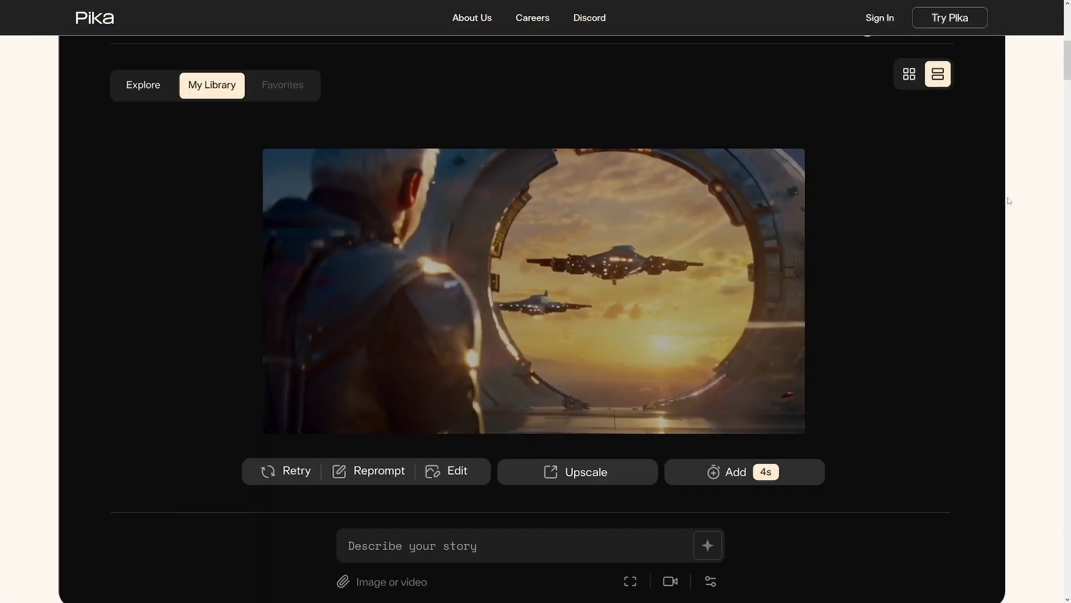
pyautogui.scroll(-8, 1009, 201)
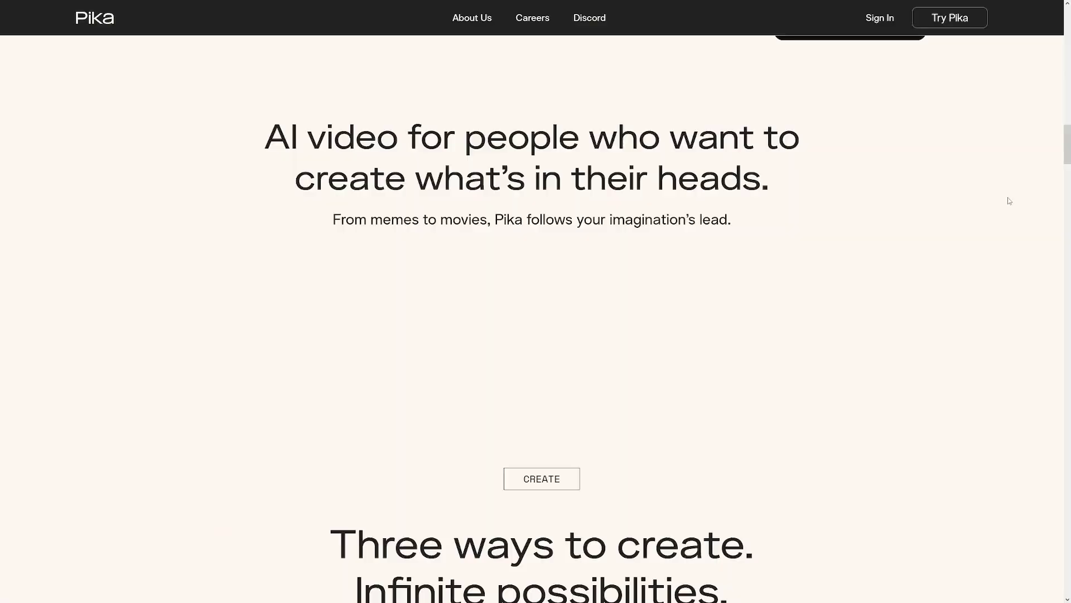
pyautogui.scroll(-4, 1009, 201)
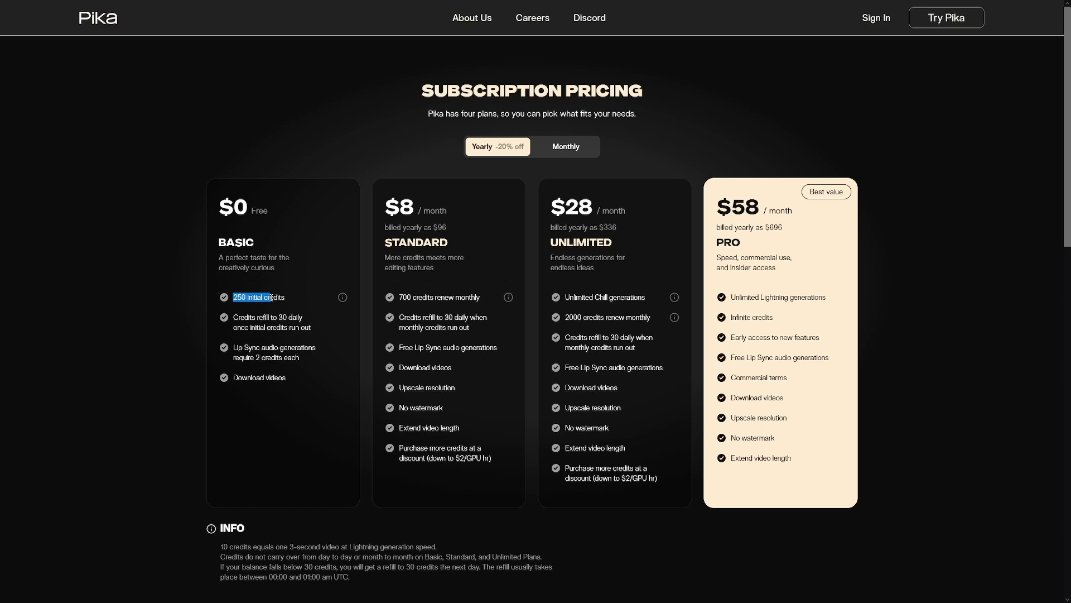
pyautogui.click(254, 297)
pyautogui.moveTo(384, 204); pyautogui.dragTo(481, 344)
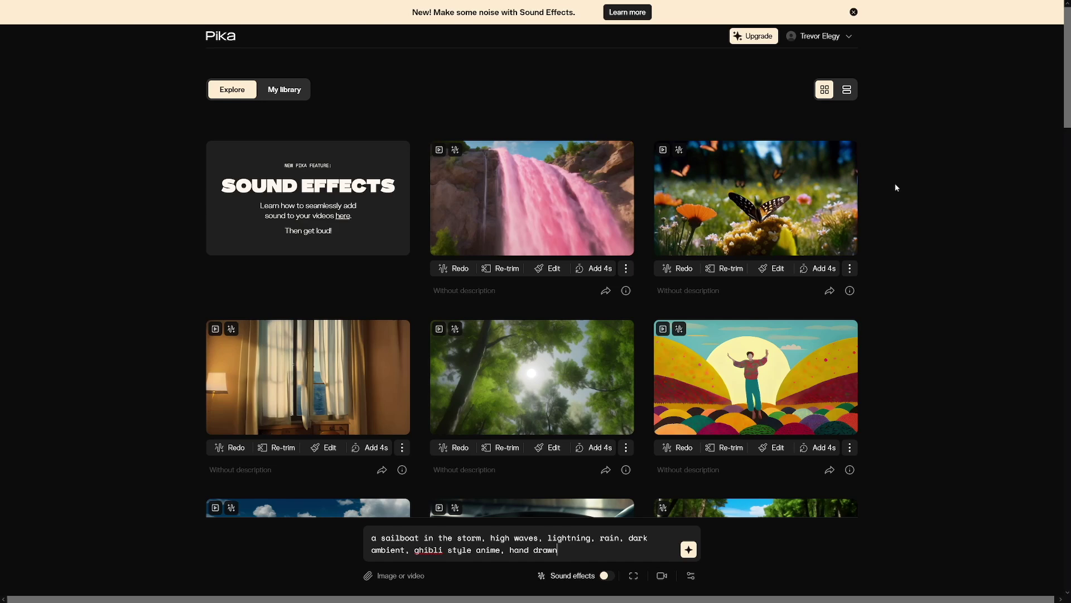
pyautogui.scroll(-2, 896, 188)
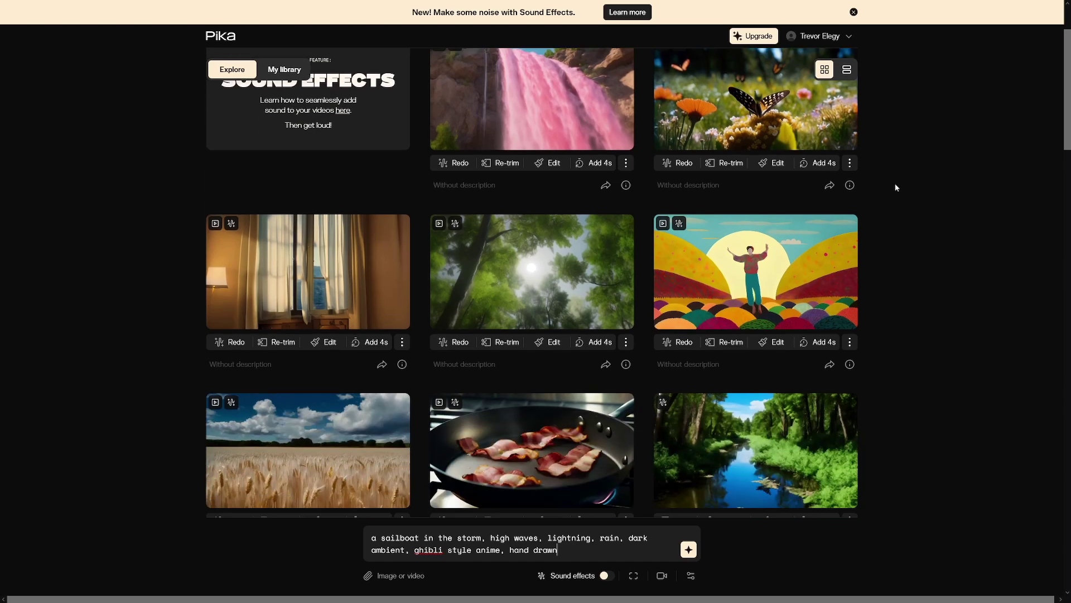
pyautogui.scroll(-1, 896, 187)
pyautogui.scroll(-2, 910, 222)
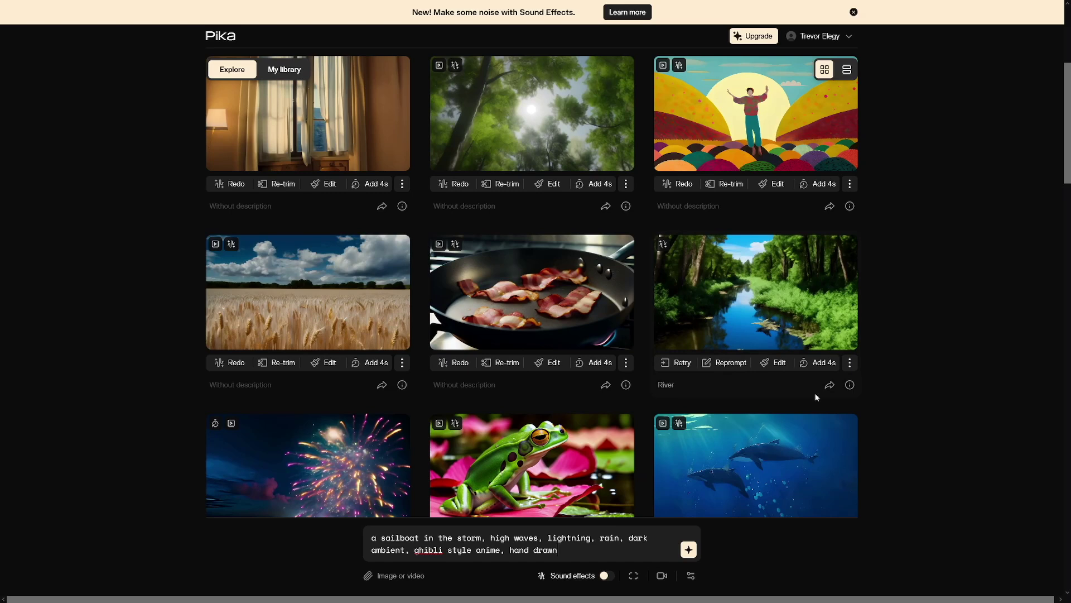
pyautogui.moveTo(545, 305)
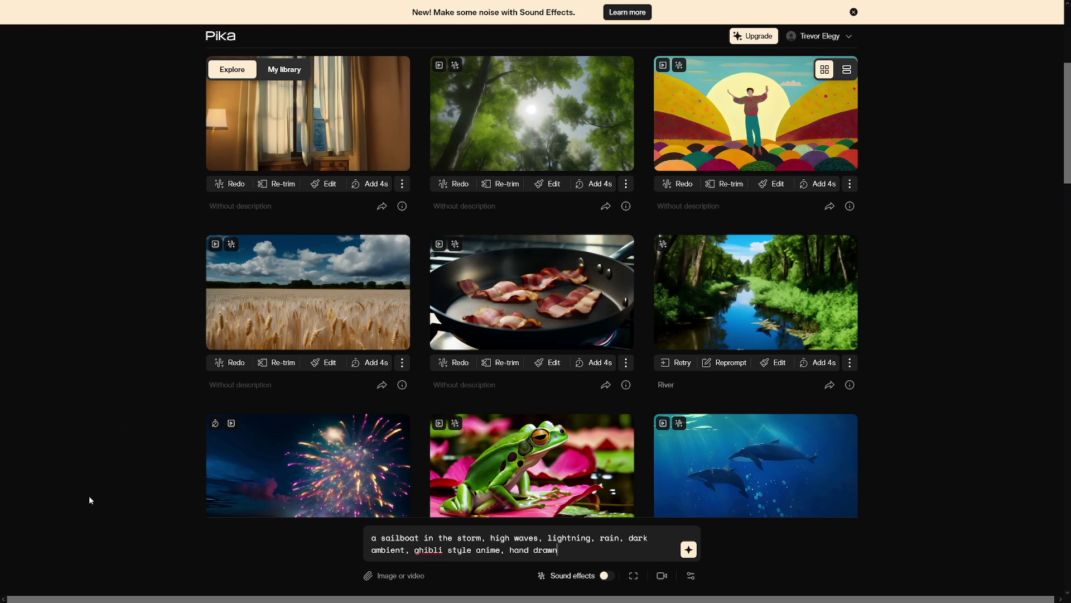
pyautogui.moveTo(373, 538); pyautogui.dragTo(459, 538)
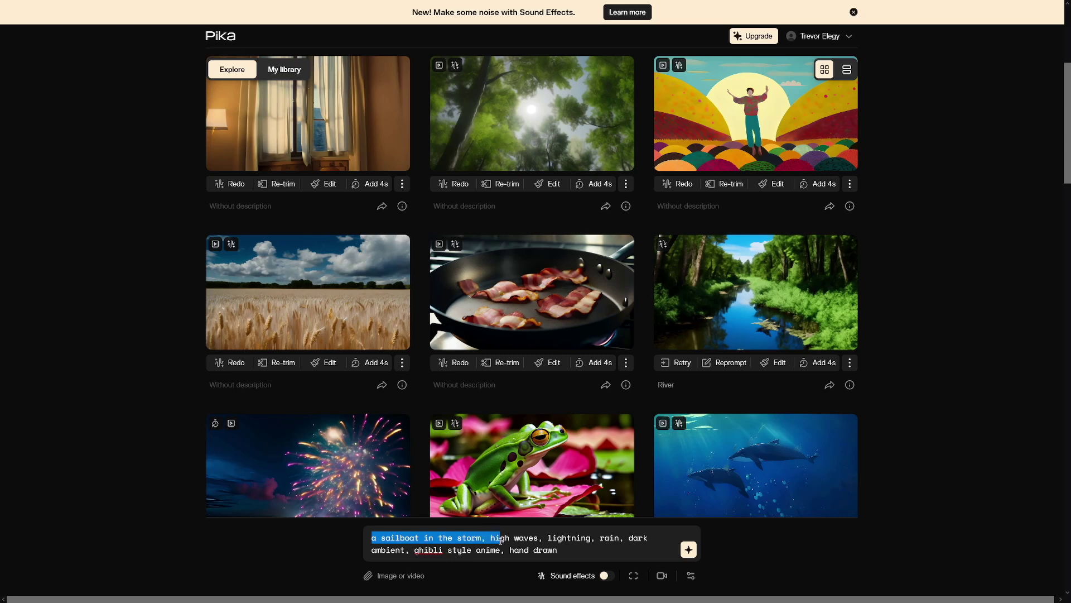
pyautogui.moveTo(501, 540); pyautogui.dragTo(414, 550)
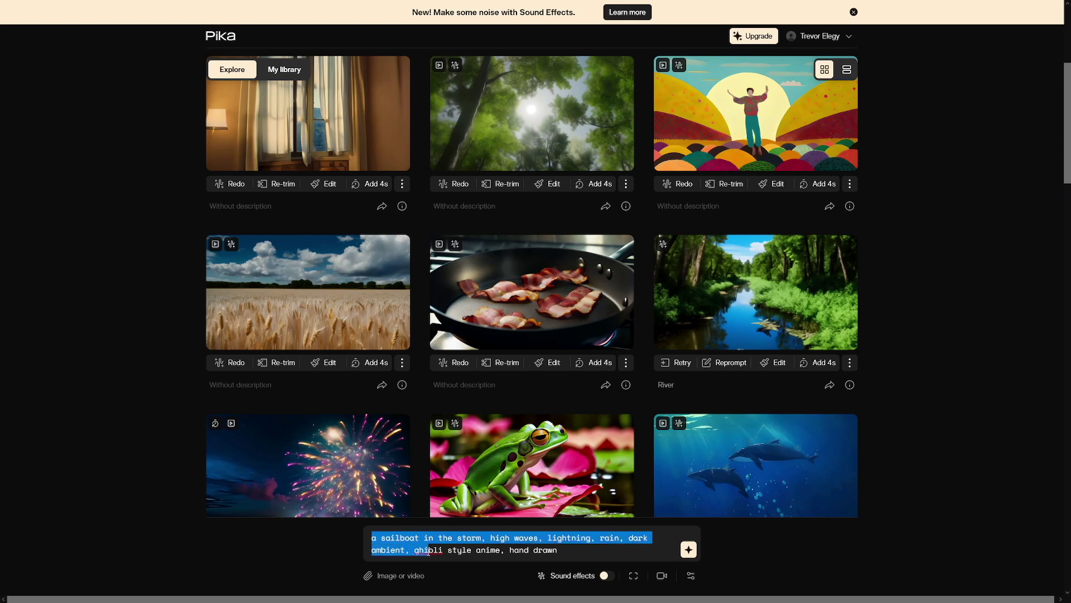
pyautogui.moveTo(429, 552); pyautogui.dragTo(466, 553)
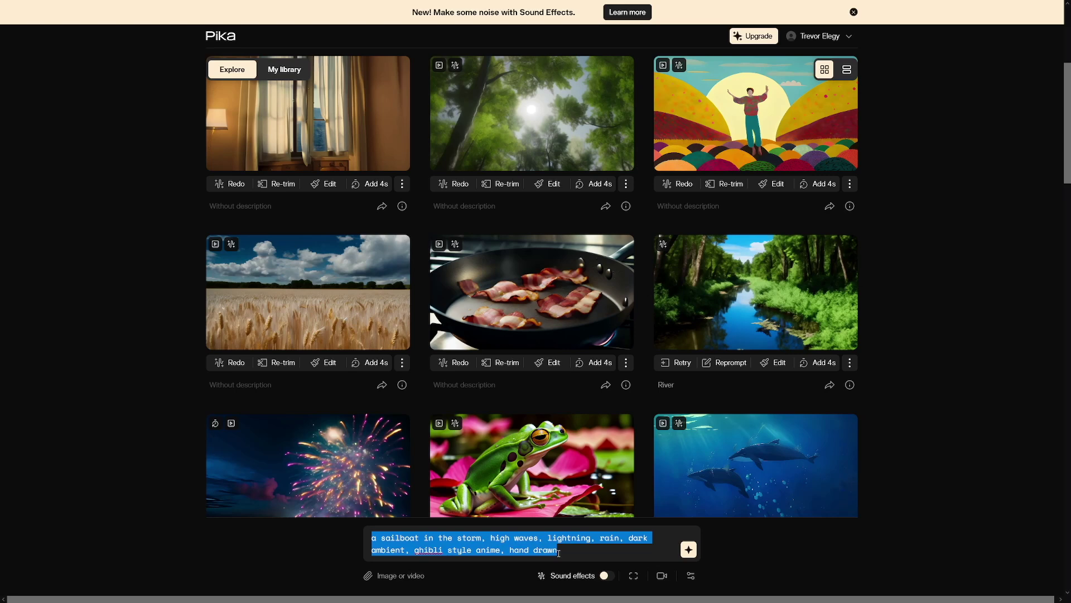
# Step: Lower the video frame rate from 24 to 20 fps and bring up camera control
pyautogui.click(634, 578)
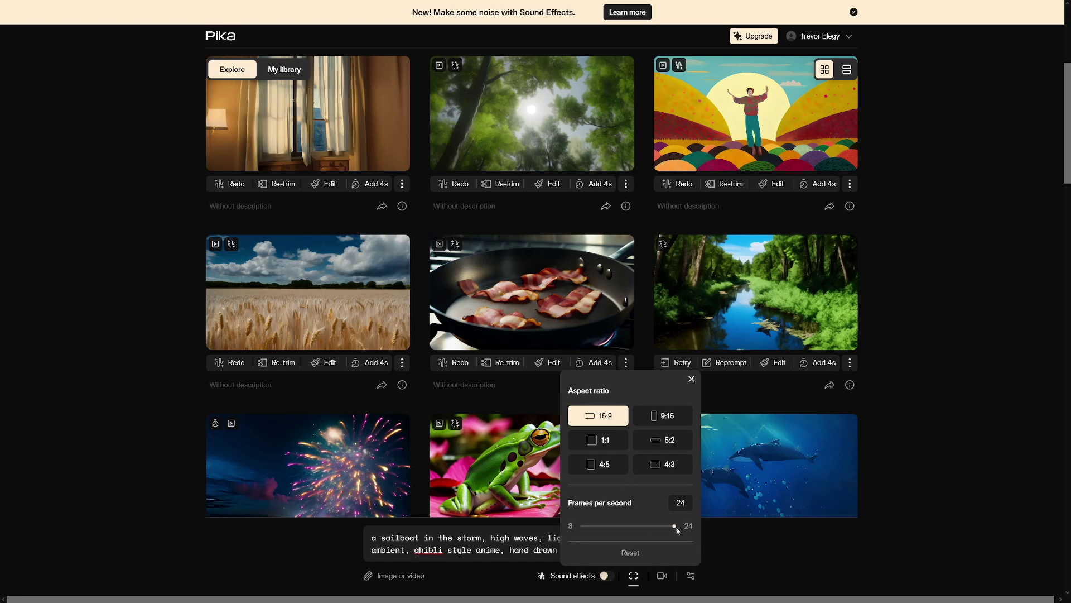
pyautogui.moveTo(674, 527); pyautogui.dragTo(624, 530)
pyautogui.click(665, 577)
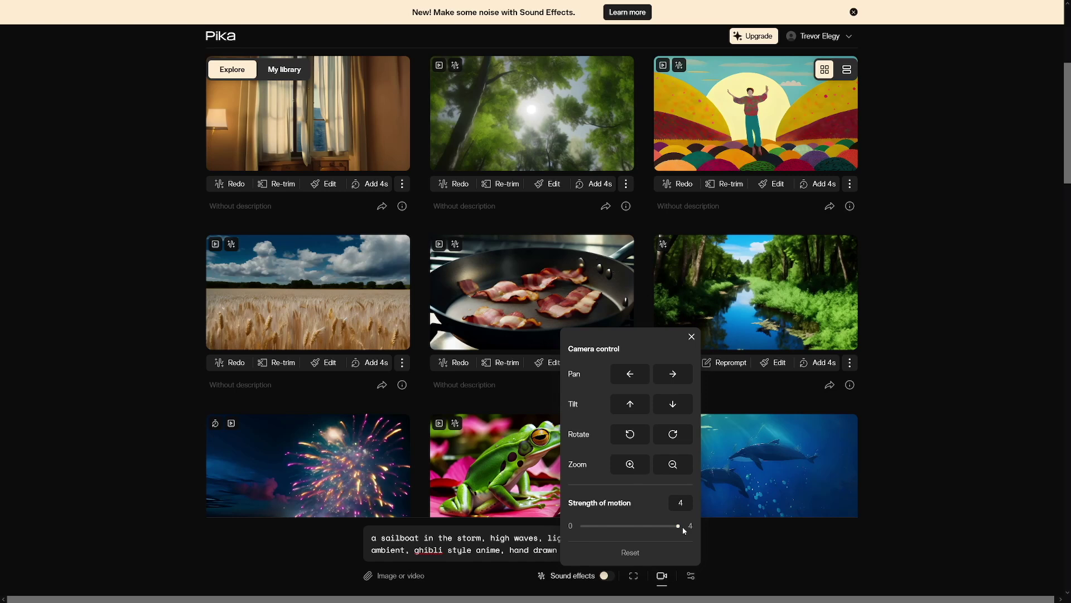
# Step: Paste 'ugly, deformation, distortion, blurry, blur, low quality' as the negative prompt, undoing an added ', cheater'
pyautogui.click(691, 577)
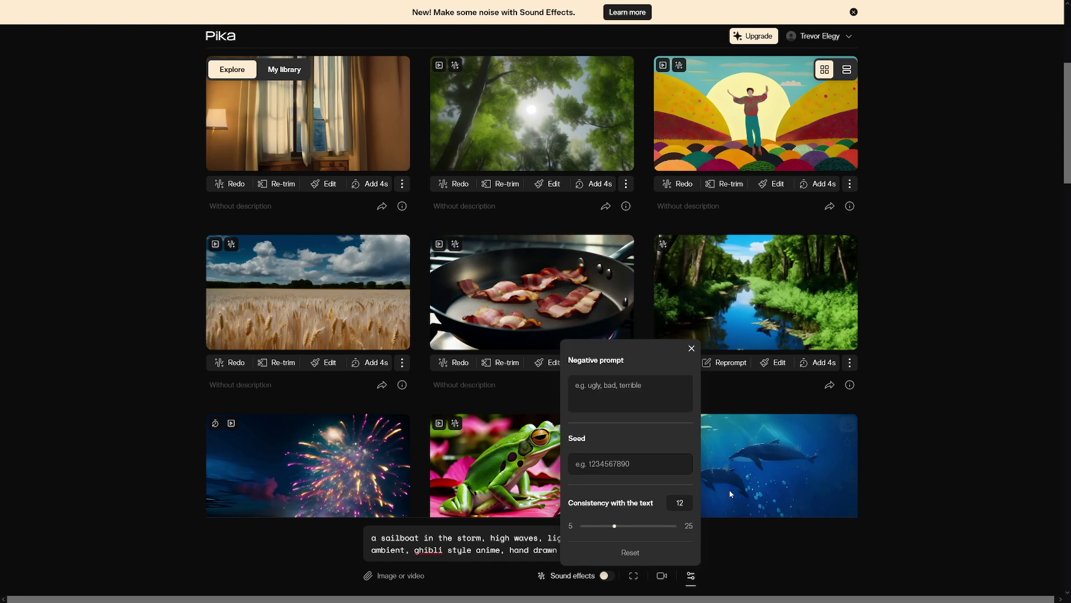
pyautogui.click(637, 394)
pyautogui.write('ugly, deformation, distortion, blurry, blur, low quality')
pyautogui.moveTo(576, 385); pyautogui.dragTo(630, 398)
pyautogui.click(630, 398)
pyautogui.write(', cheater')
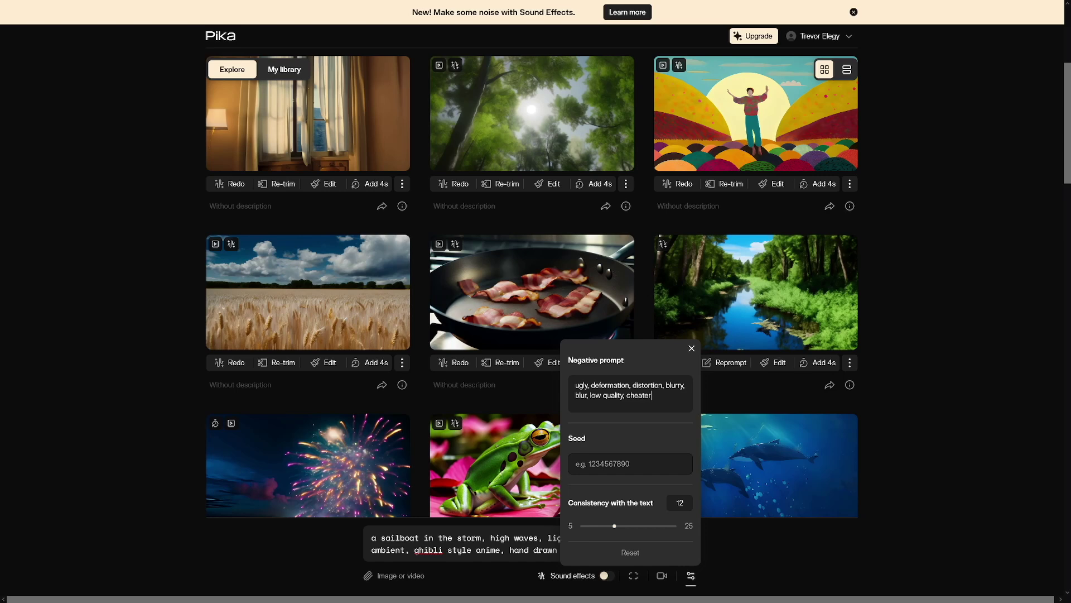
pyautogui.press('BackSpace')
pyautogui.press('BackSpace')
pyautogui.press('BackSpace')
pyautogui.press('BackSpace')
pyautogui.press('BackSpace')
pyautogui.press('BackSpace')
pyautogui.press('BackSpace')
pyautogui.press('BackSpace')
pyautogui.press('BackSpace')
# Step: Leave the Seed field empty and view the generating sailboat clip in My library
pyautogui.click(630, 463)
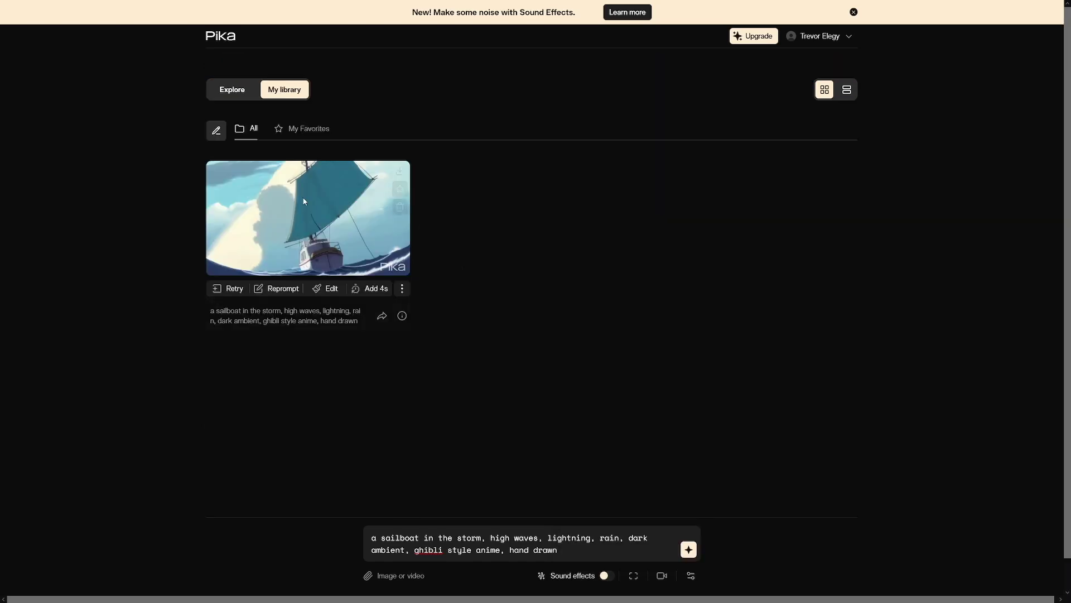
pyautogui.moveTo(349, 222)
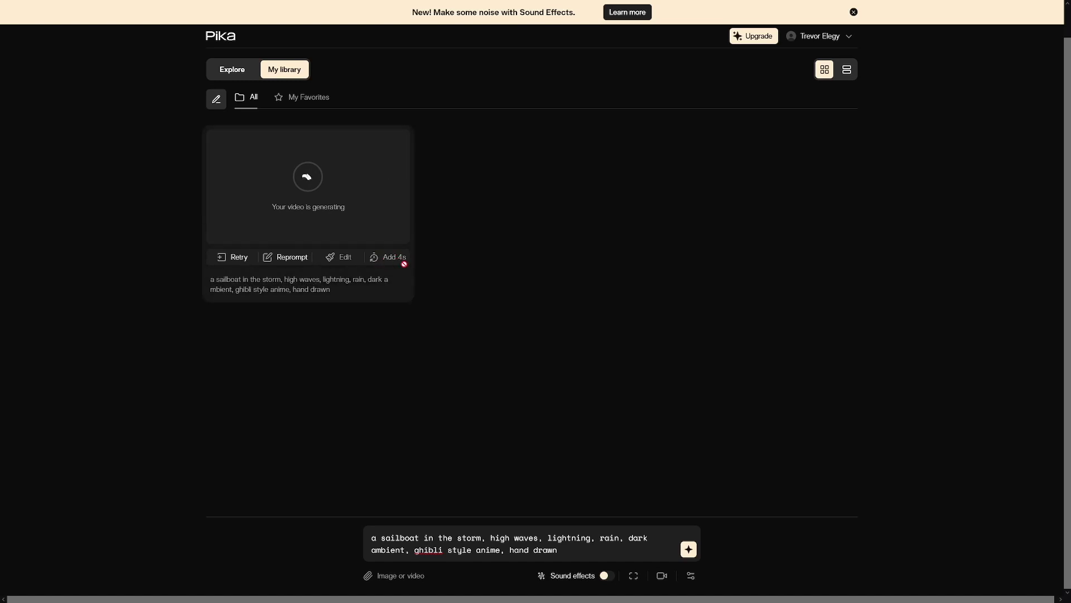
# Step: Choose Add 4s on the sailboat clip and submit the extension request
pyautogui.click(376, 289)
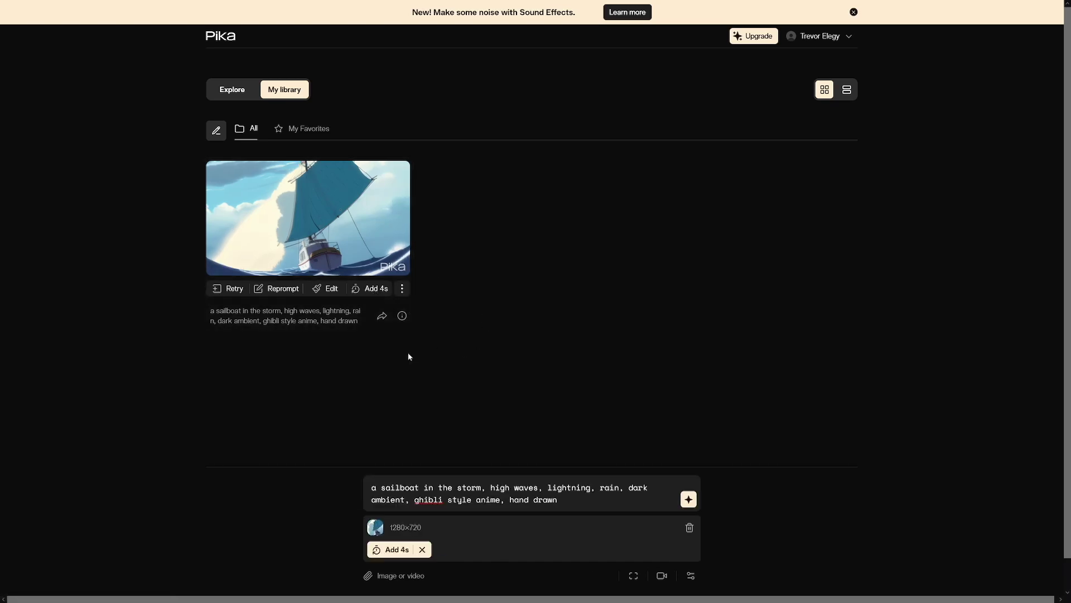
pyautogui.press('Return')
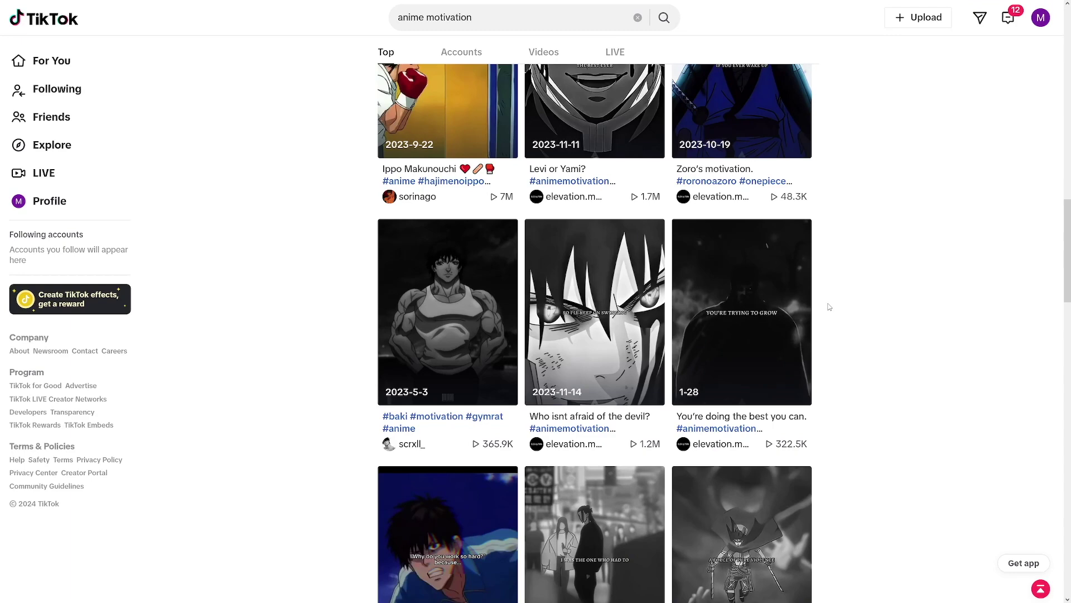
pyautogui.scroll(3, 826, 306)
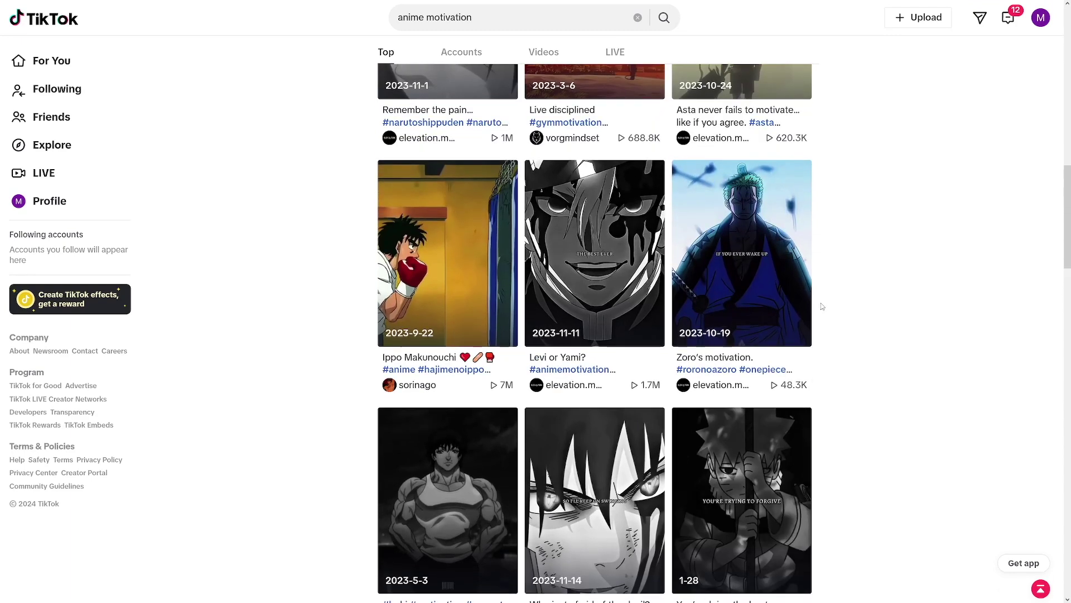
pyautogui.scroll(2, 822, 307)
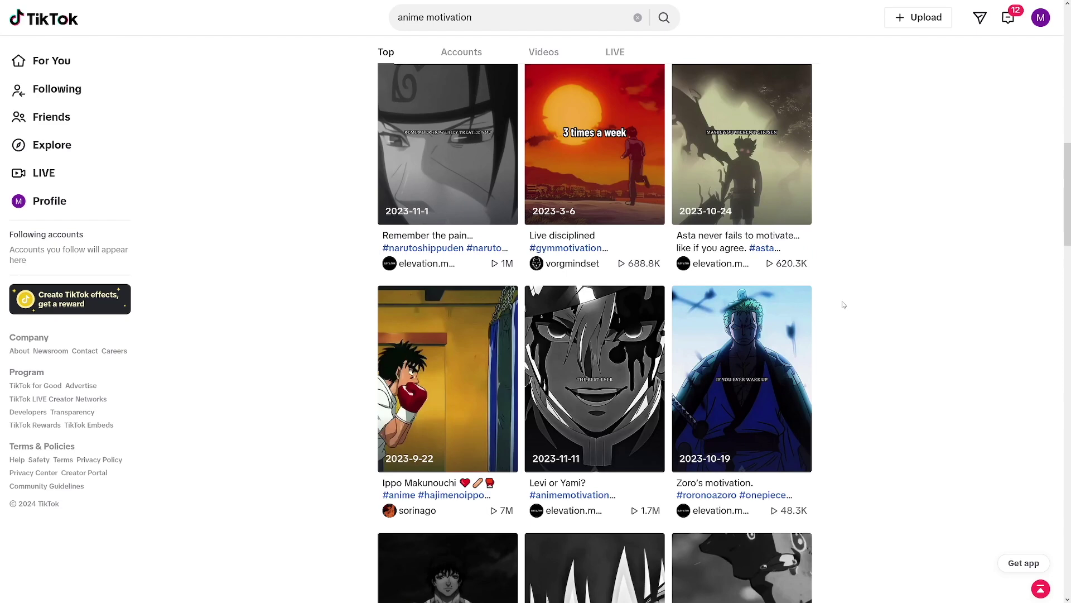
pyautogui.scroll(-1, 844, 305)
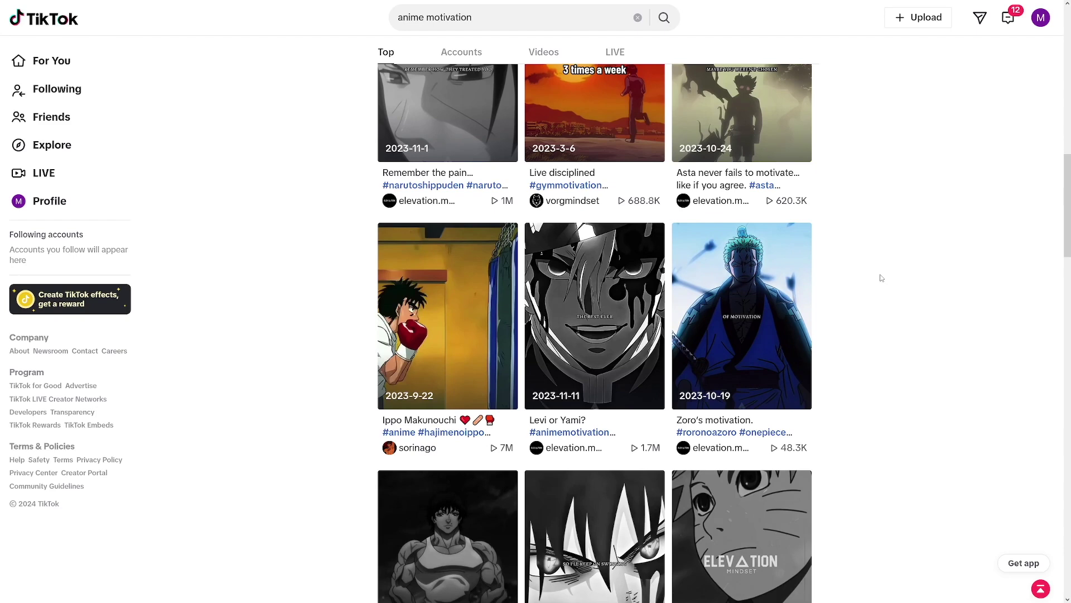
pyautogui.scroll(-3, 881, 278)
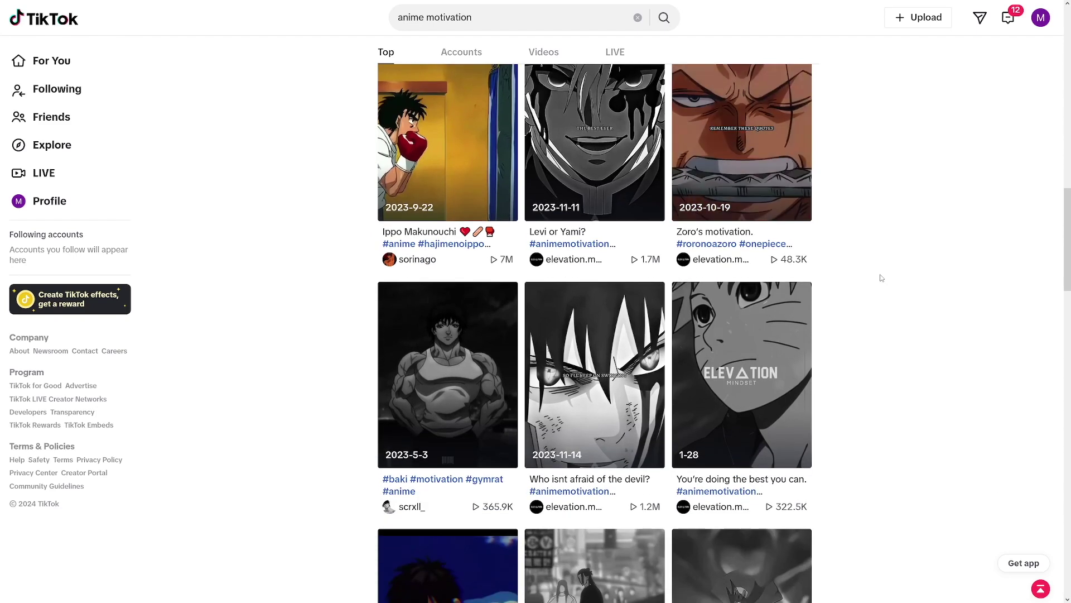
pyautogui.scroll(-1, 881, 277)
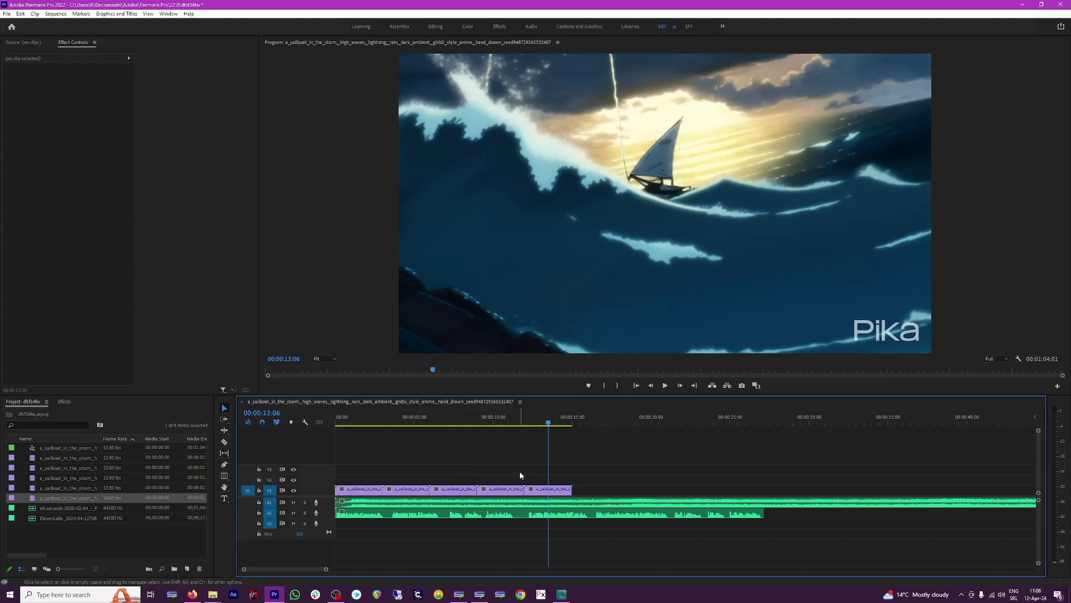
# Step: Zoom the timeline and play the audio-only section just past the last sailboat clip
pyautogui.scroll(4, 515, 470)
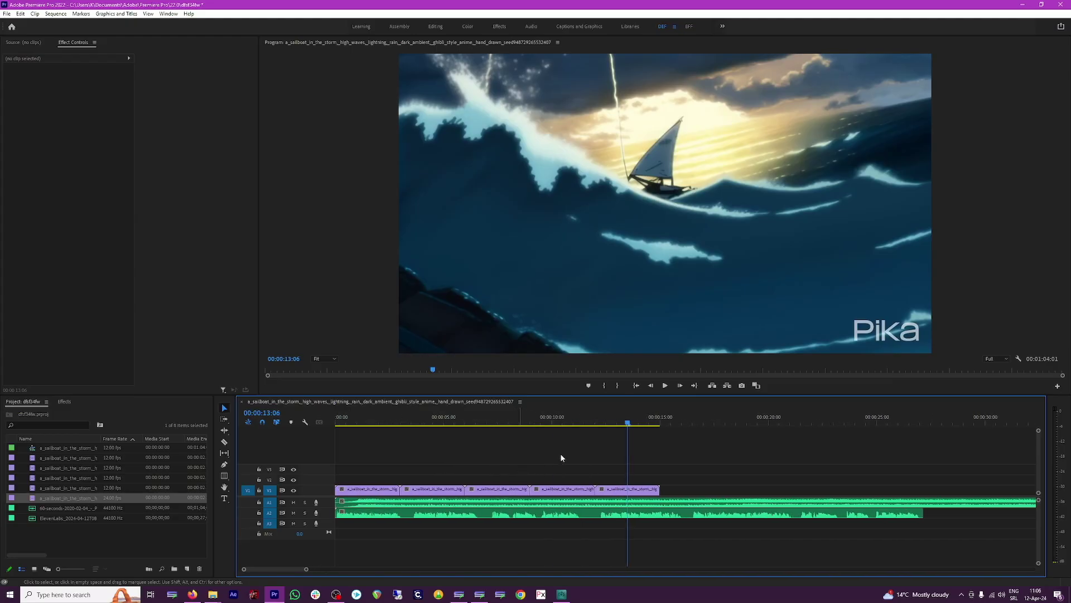
pyautogui.scroll(-1, 560, 454)
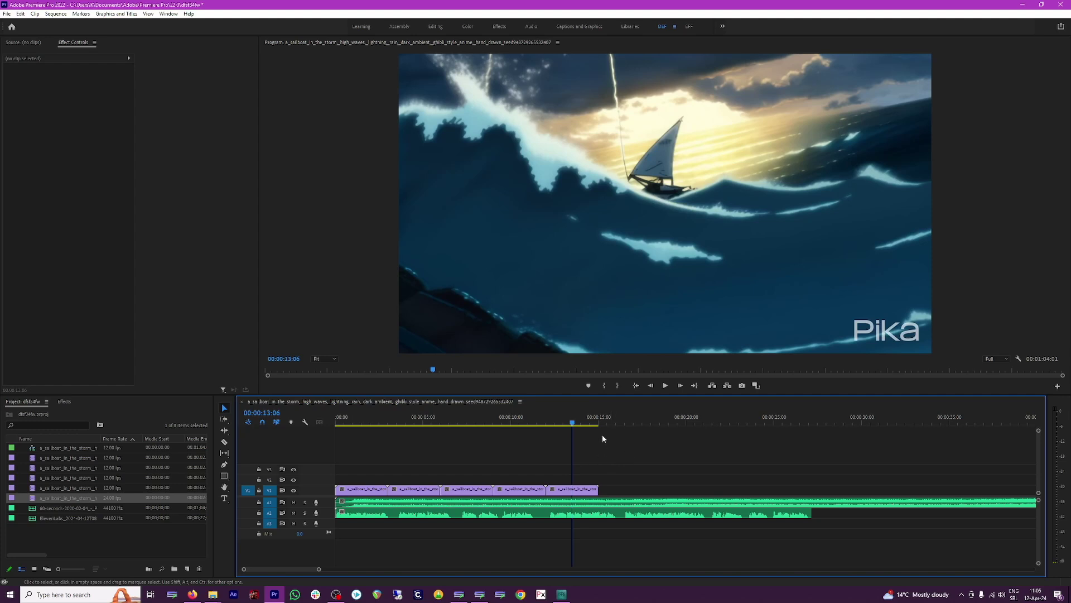
pyautogui.moveTo(571, 422); pyautogui.dragTo(618, 426)
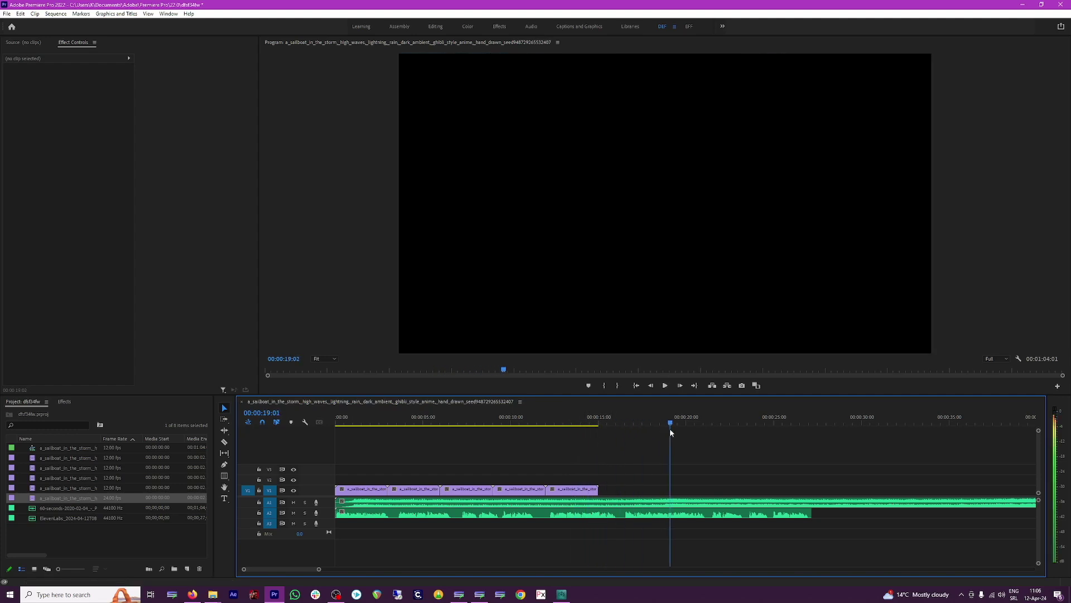
pyautogui.click(621, 418)
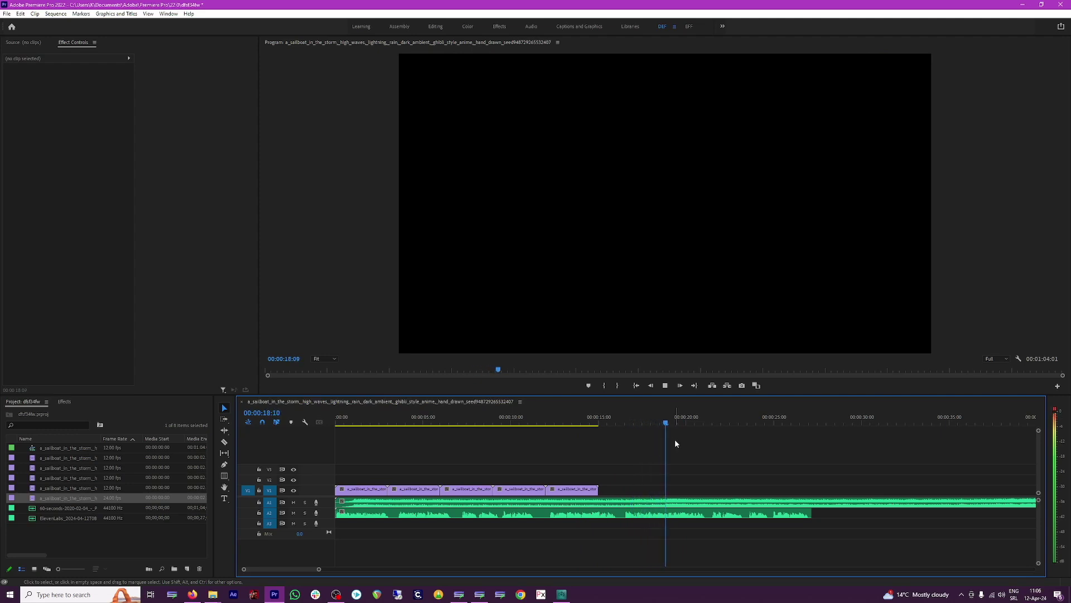
pyautogui.press('space')
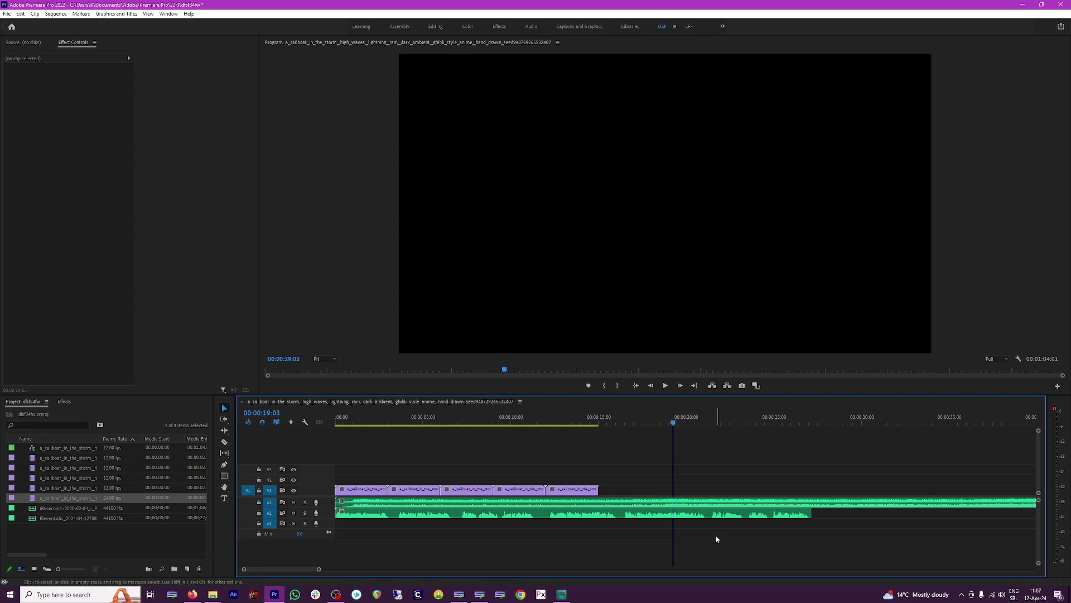
# Step: Lower the music clip's audio gain by -1 dB
pyautogui.press('c')
pyautogui.rightClick(695, 514)
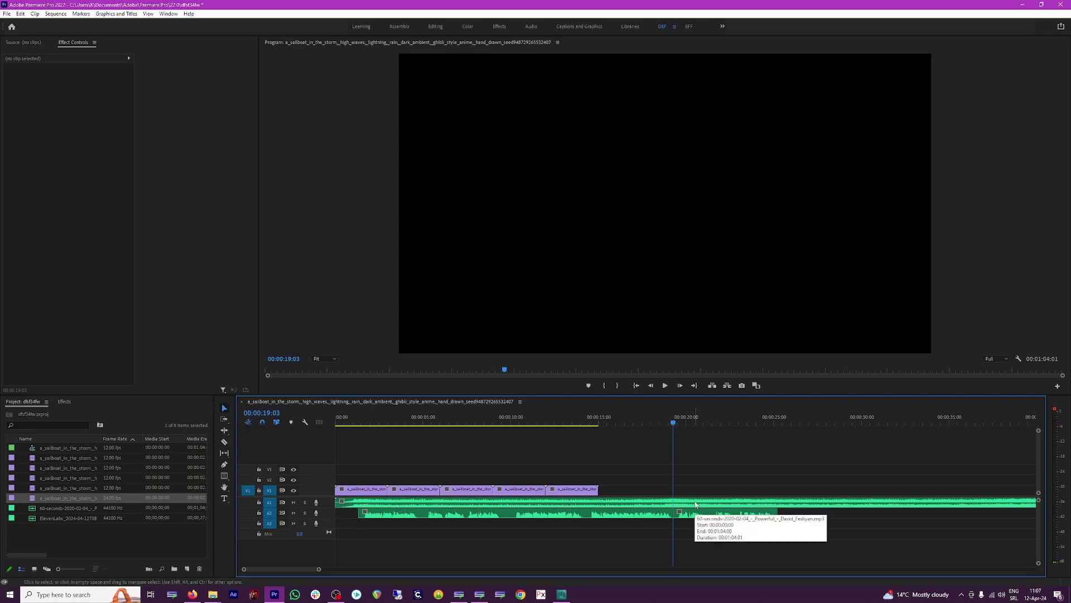
pyautogui.press('v')
pyautogui.click(697, 504)
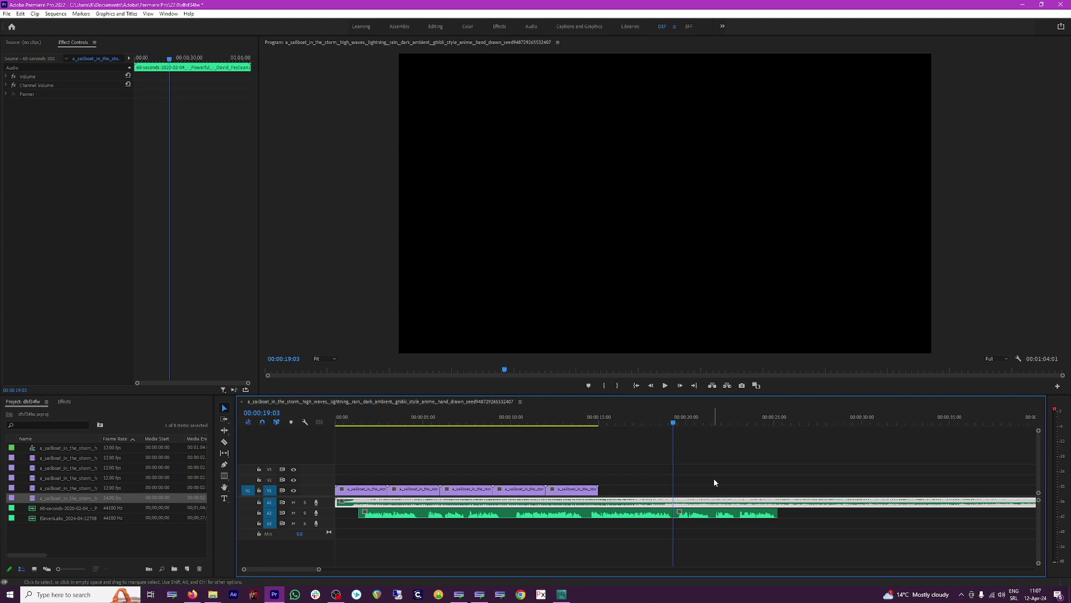
pyautogui.press('g')
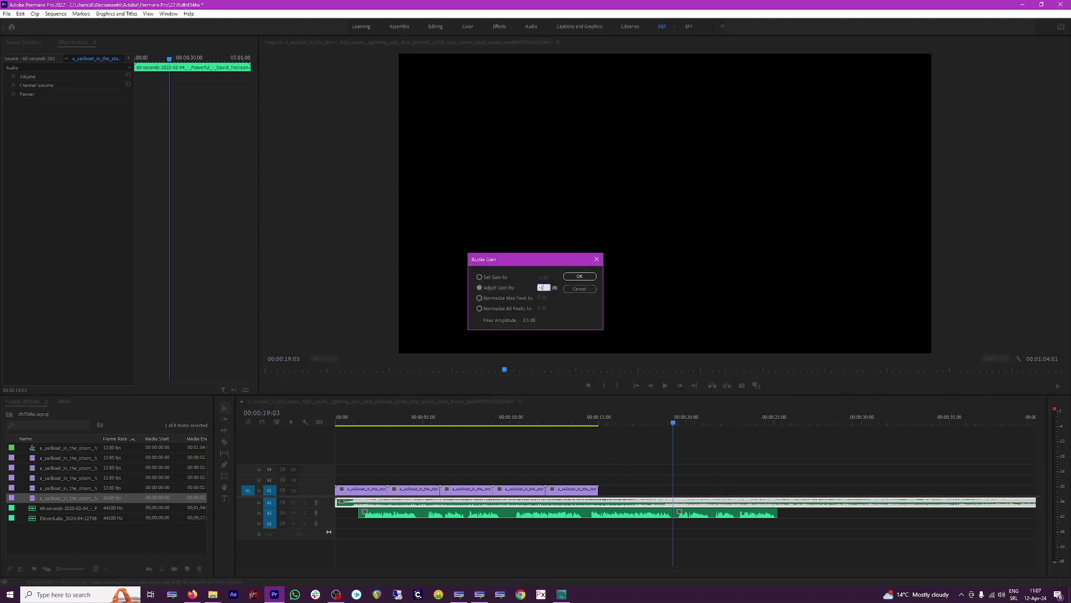
pyautogui.press('Return')
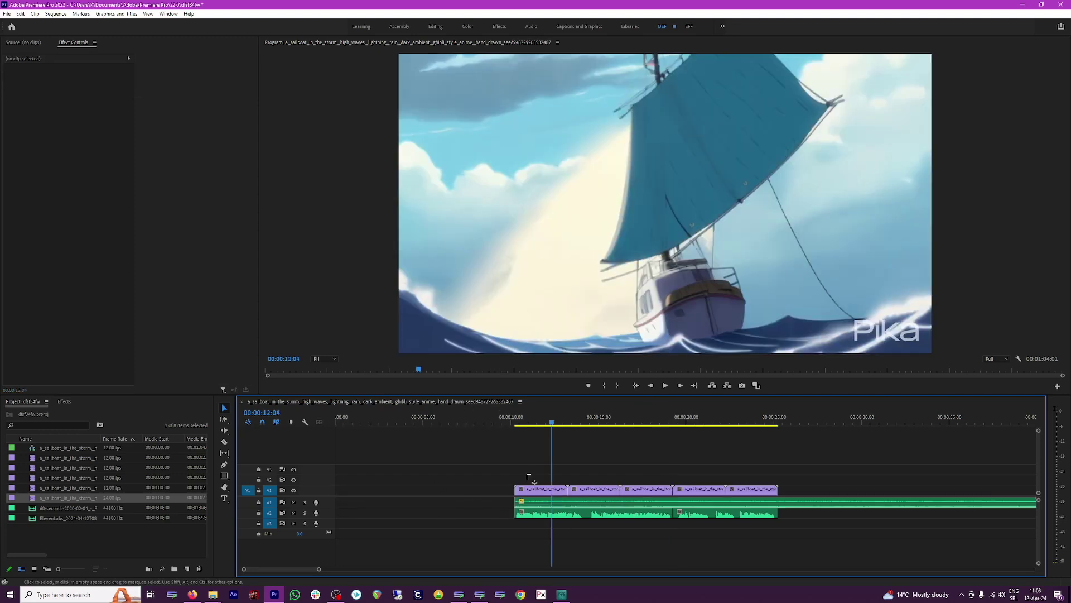
# Step: Move all clips to 00:00:00:00 and return the playhead to the start
pyautogui.moveTo(527, 474); pyautogui.dragTo(655, 536)
pyautogui.moveTo(755, 533); pyautogui.dragTo(787, 541)
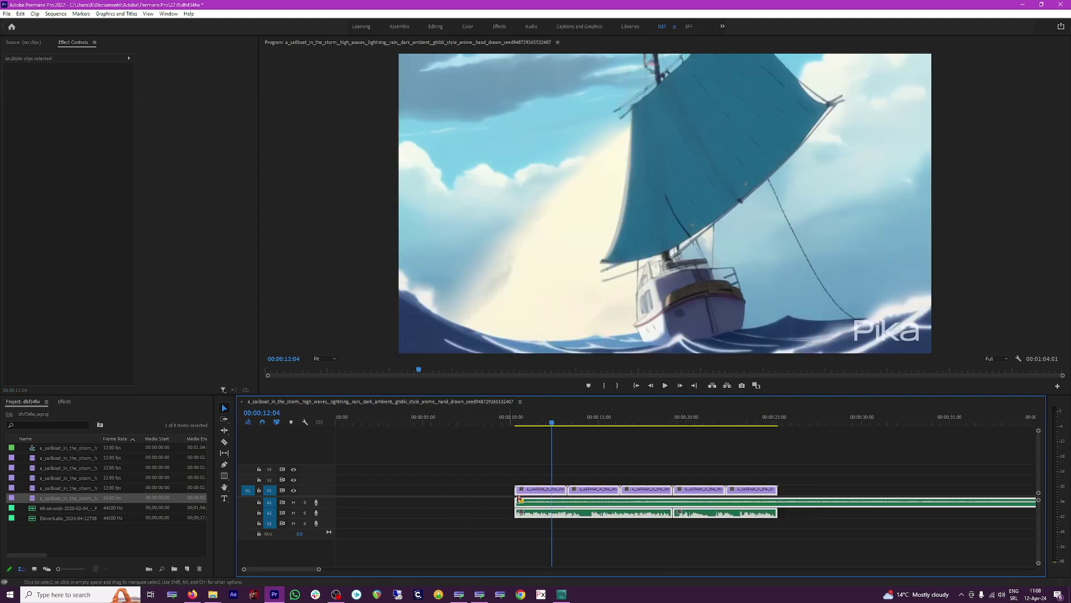
pyautogui.moveTo(519, 498); pyautogui.dragTo(509, 494)
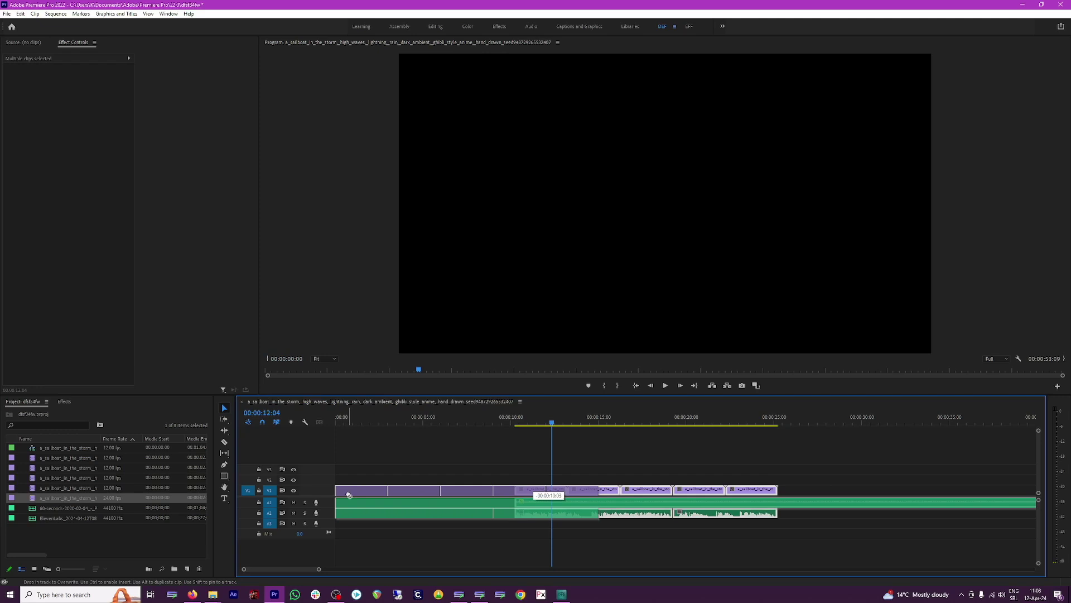
pyautogui.moveTo(348, 495); pyautogui.dragTo(348, 494)
pyautogui.click(374, 446)
pyautogui.moveTo(413, 425); pyautogui.dragTo(325, 425)
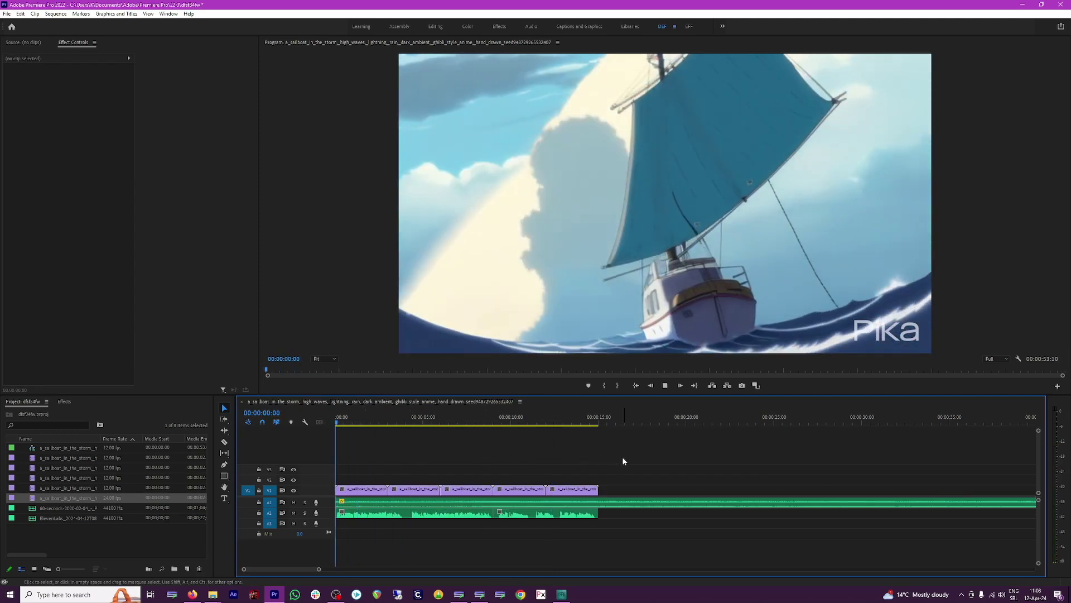
# Step: Play the rearranged sailboat sequence from 00:00:00:00
pyautogui.press('space')
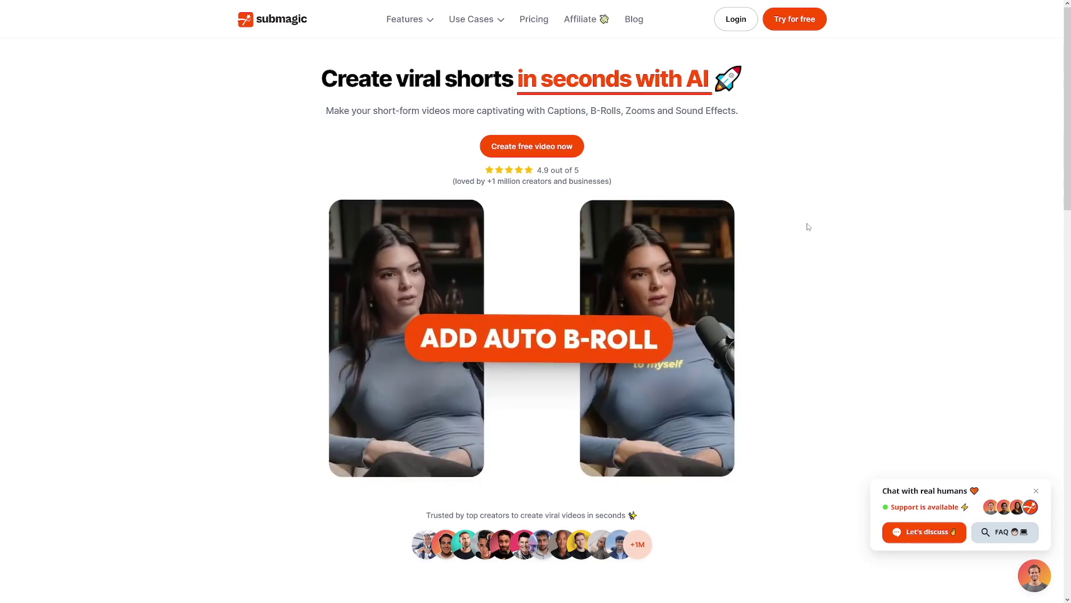
# Step: Scroll through Submagic's homepage feature cards and before-and-after demo clips with auto captions and B-roll
pyautogui.scroll(-3, 805, 224)
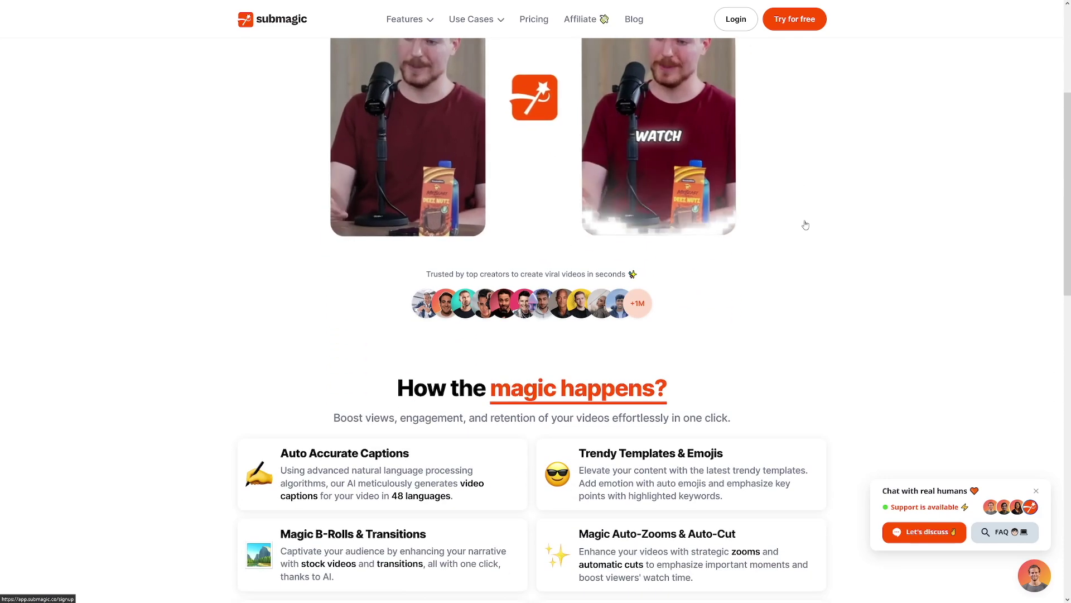
pyautogui.scroll(-2, 805, 225)
pyautogui.scroll(-2, 806, 224)
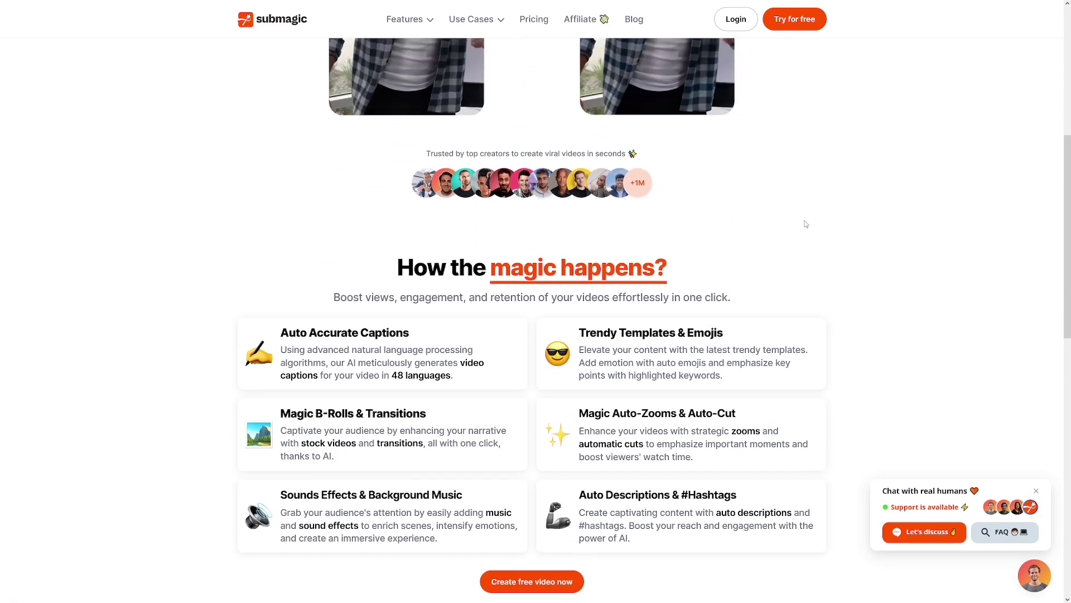
pyautogui.scroll(-1, 806, 224)
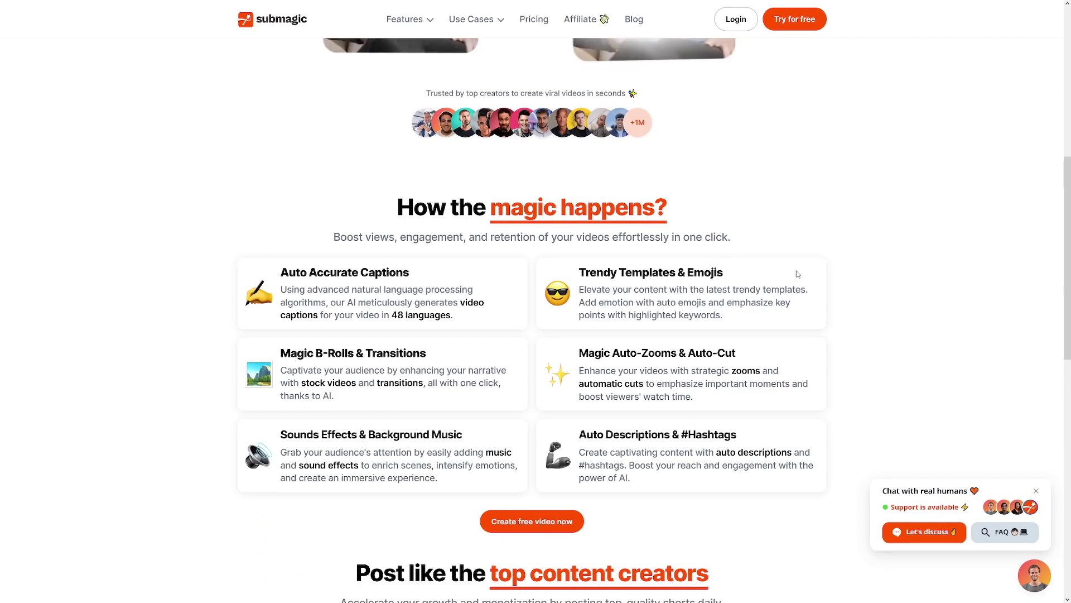
pyautogui.scroll(6, 803, 263)
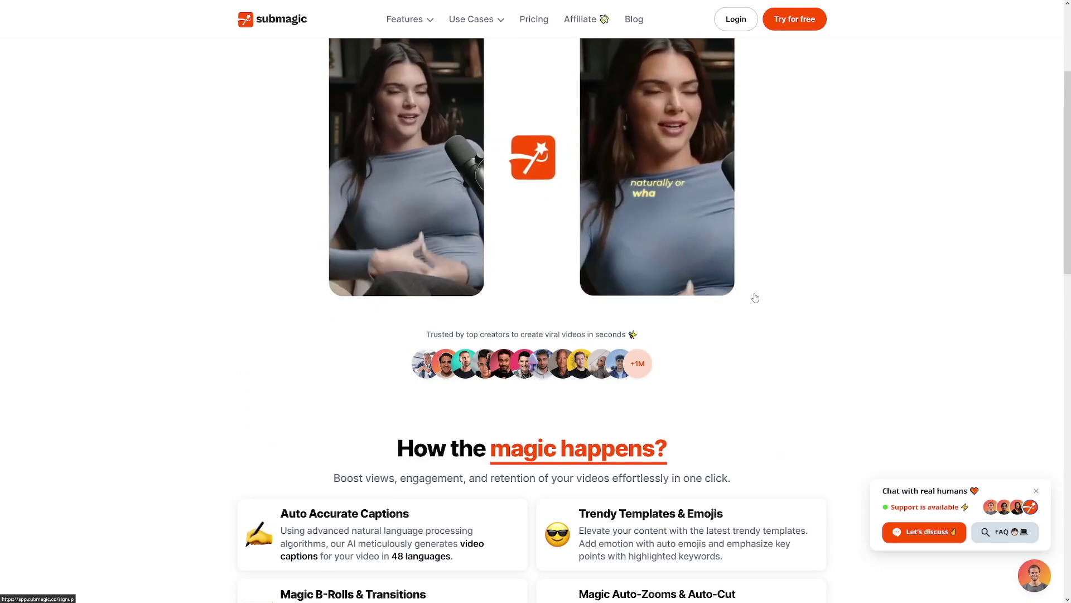
pyautogui.scroll(4, 750, 297)
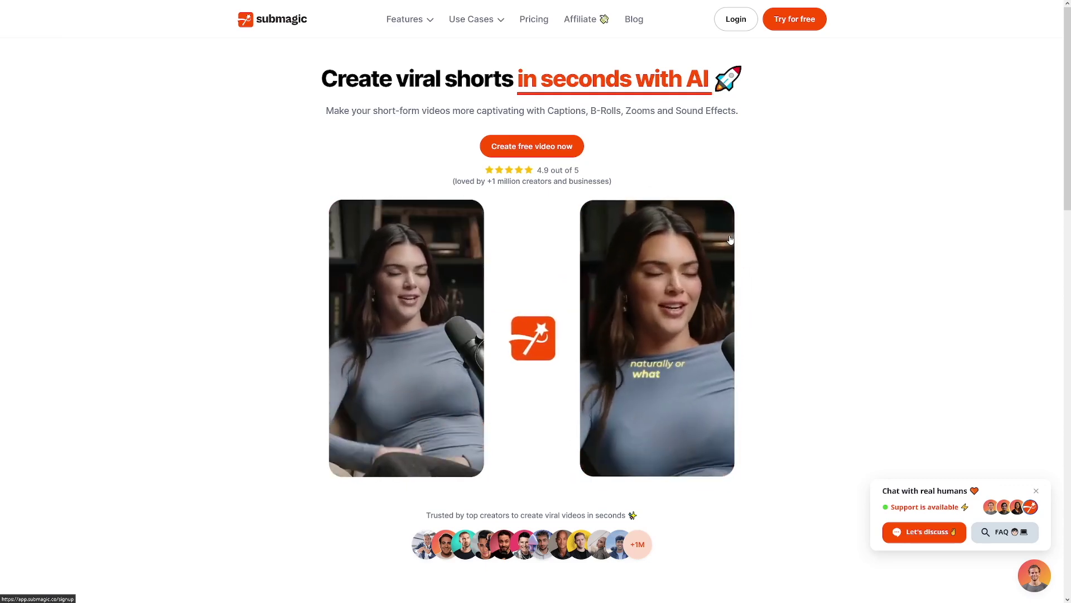
pyautogui.scroll(-2, 730, 239)
pyautogui.scroll(2, 748, 201)
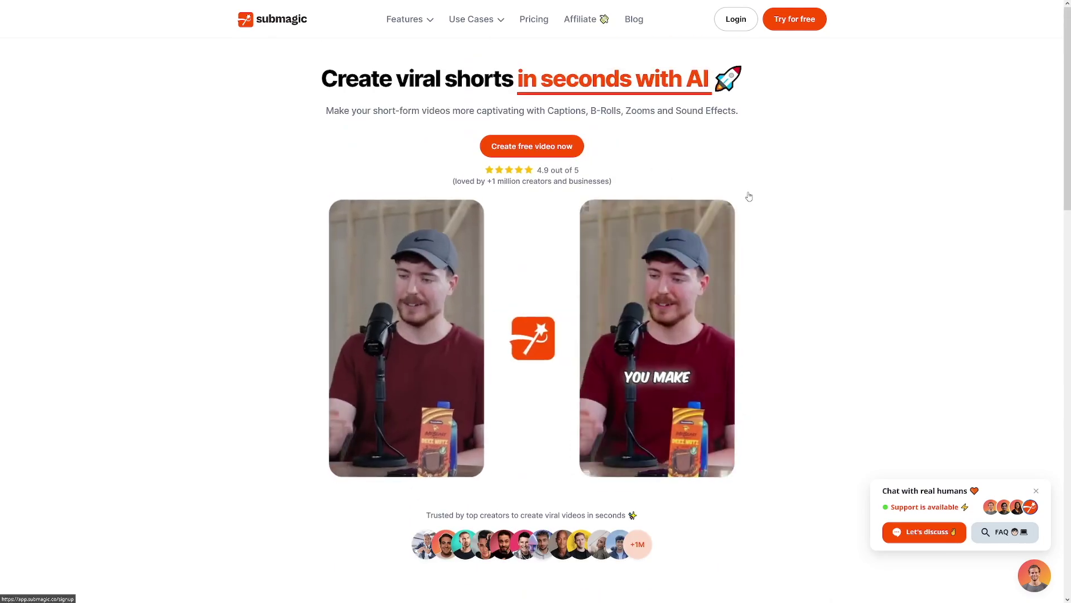